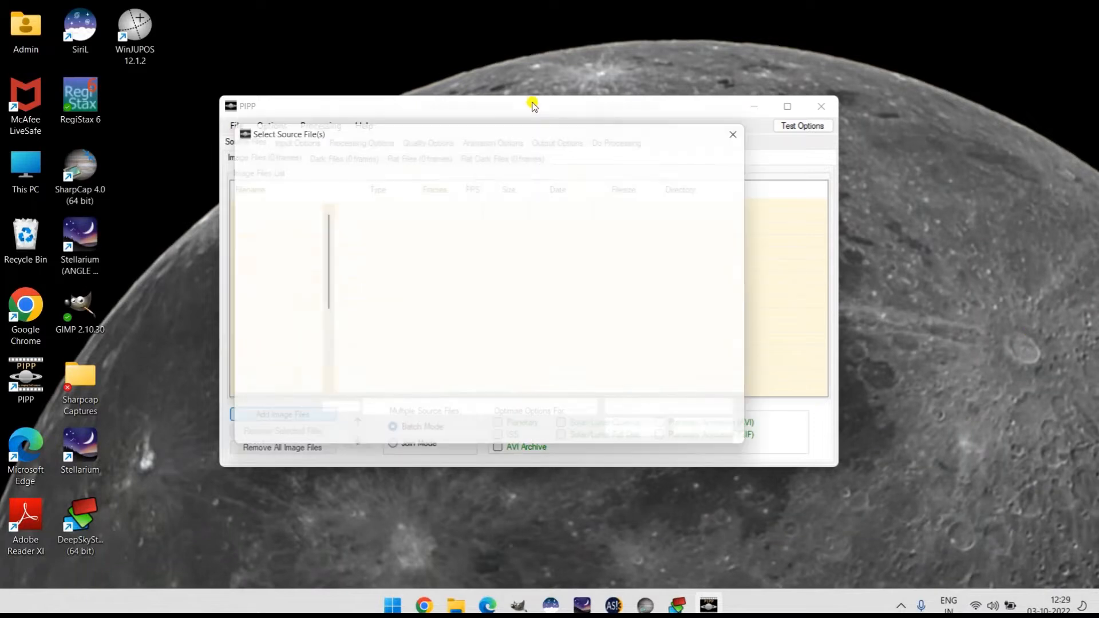
Step: Load the source video 21_46_48.avi from Desktop > Sharpcap Captures > 2022-10-02 > Jupiter and accept debayering for it
click(284, 242)
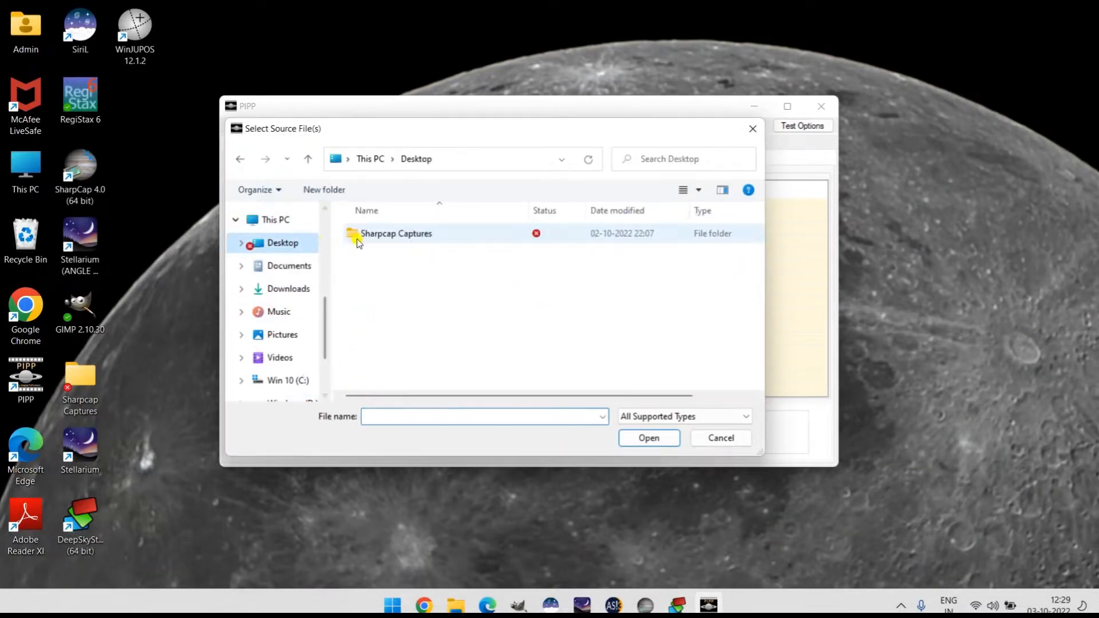
double_click(366, 233)
double_click(366, 233)
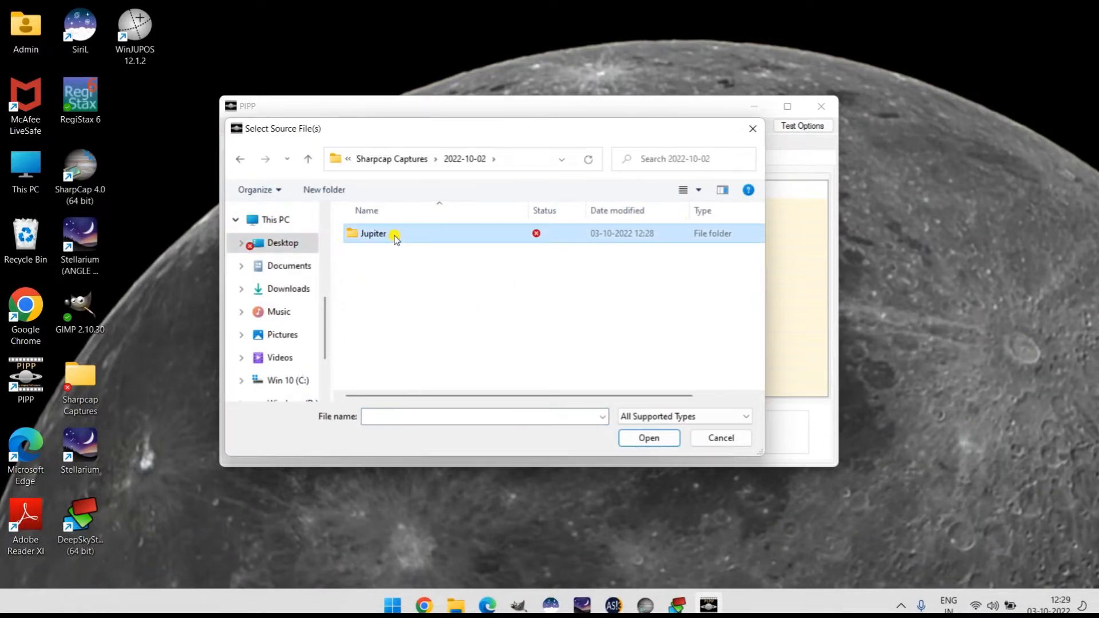
double_click(395, 234)
scroll(630, 298, down, 2)
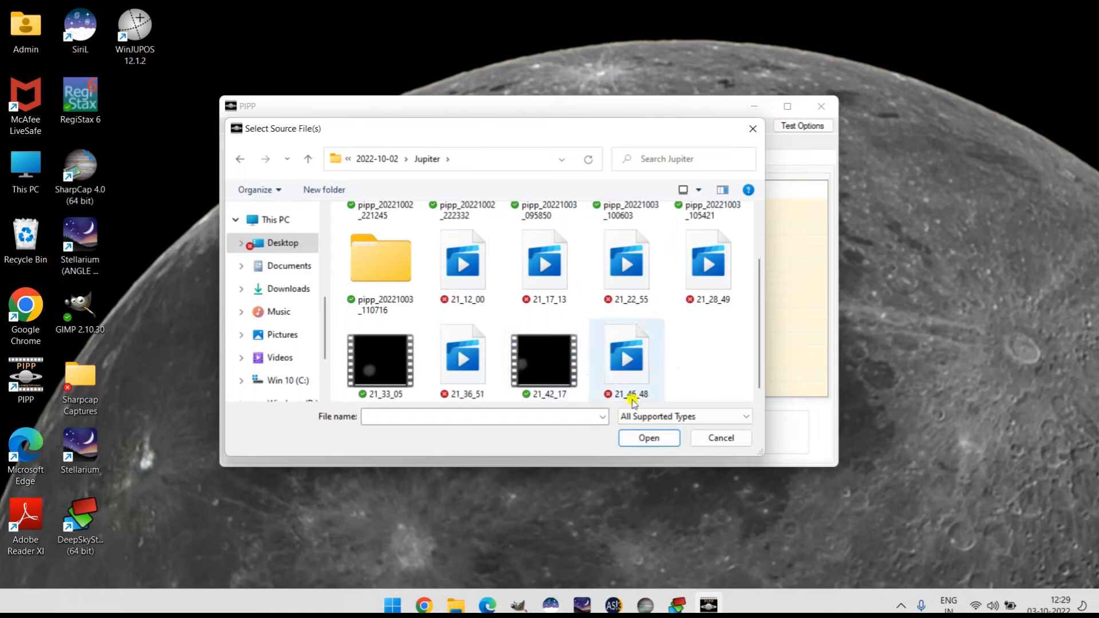
scroll(656, 364, up, 2)
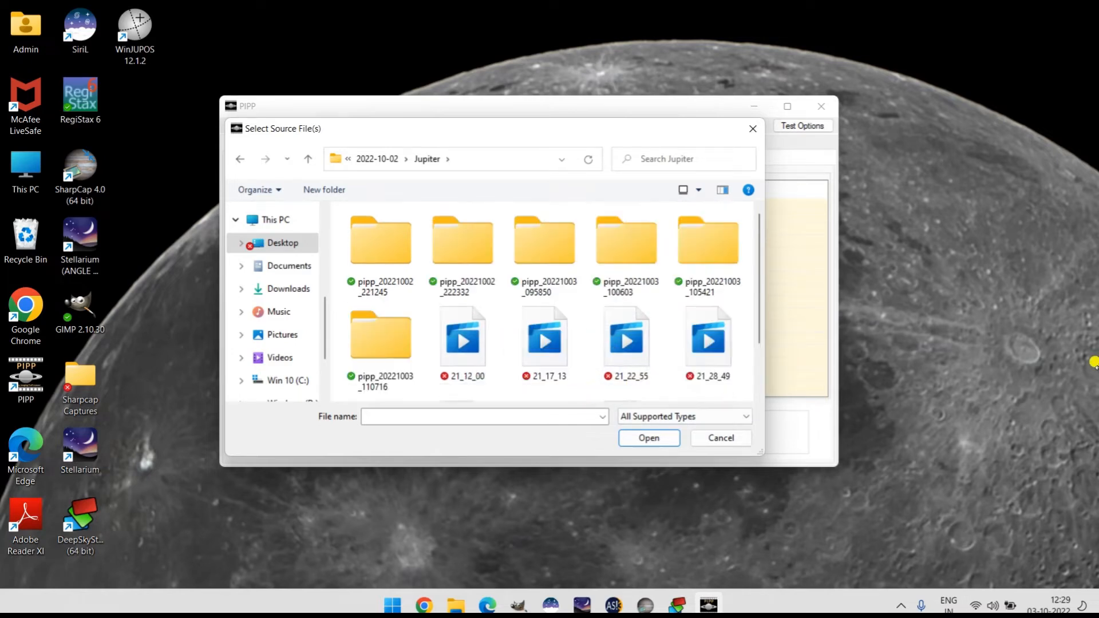
scroll(544, 363, down, 2)
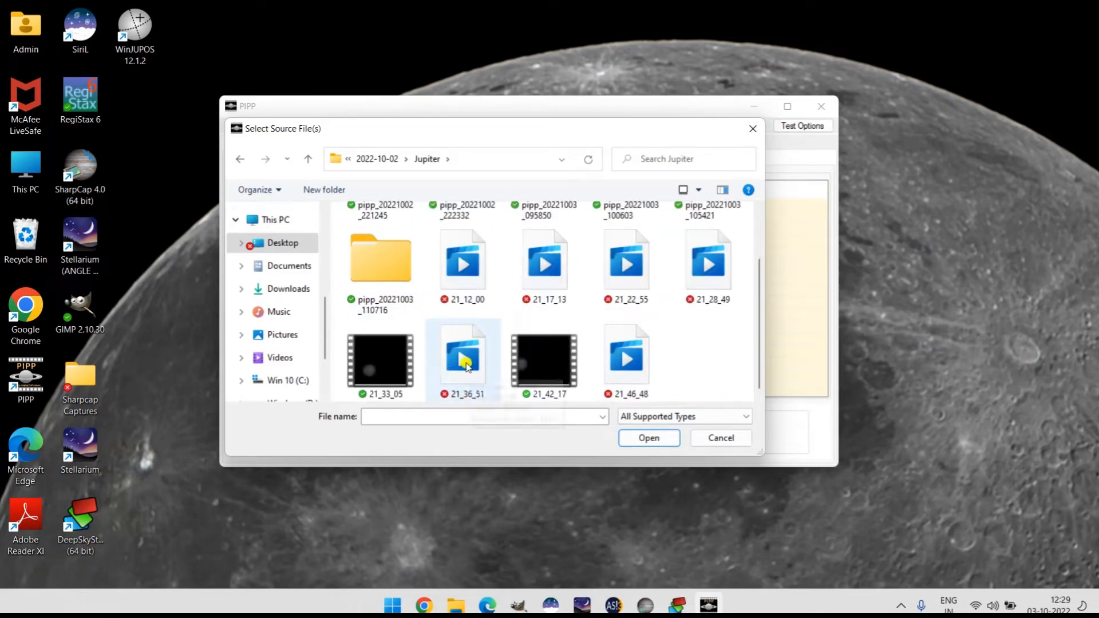
click(628, 365)
click(636, 442)
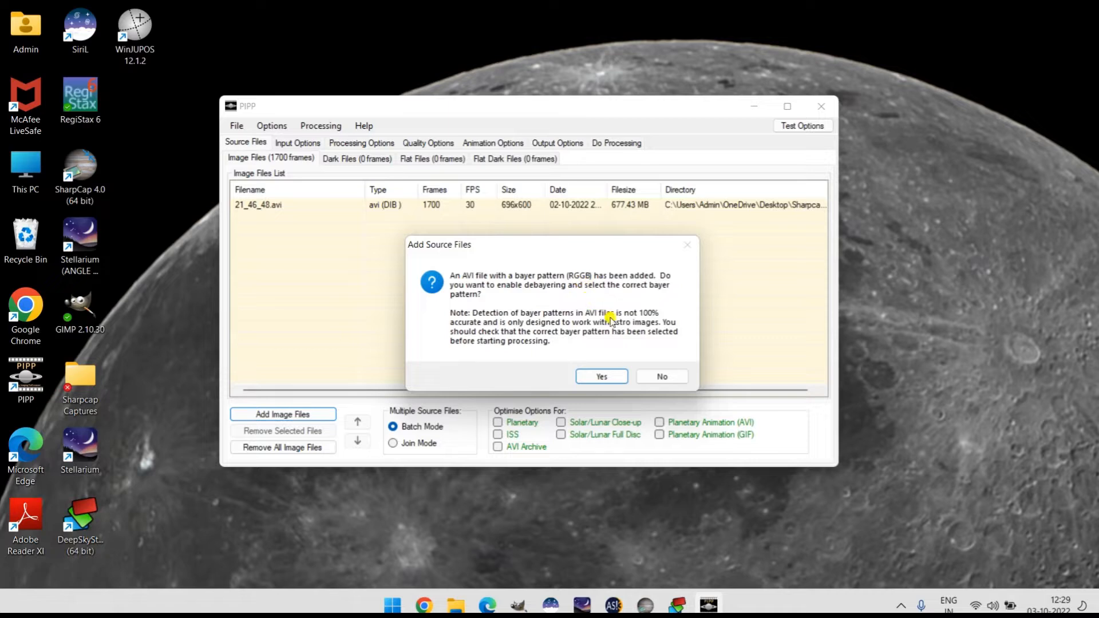
click(604, 378)
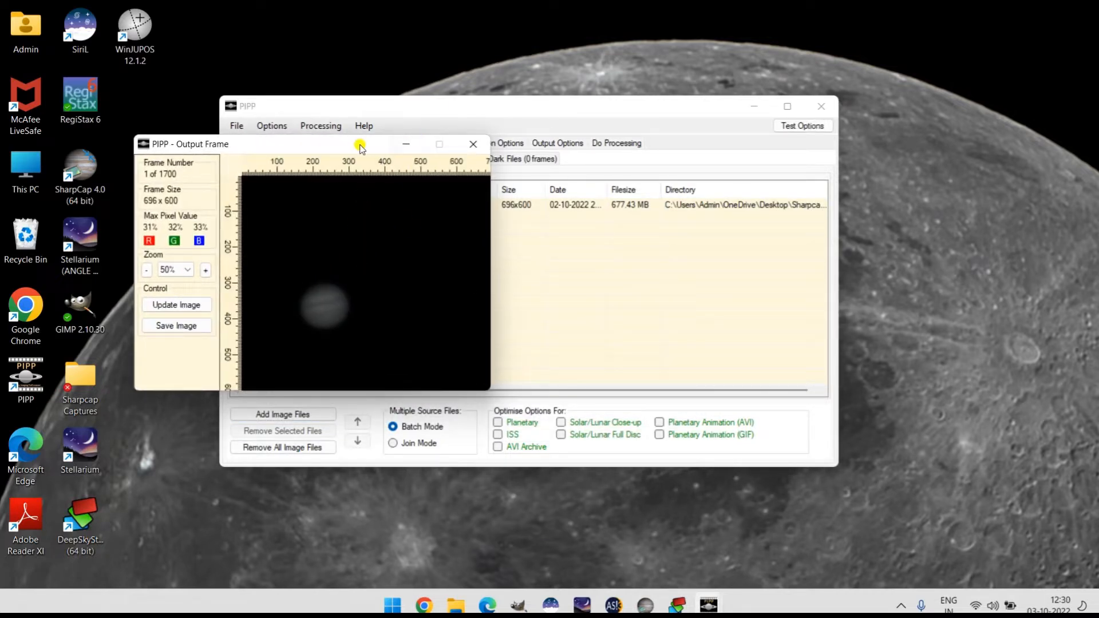
Step: Display the processing options and test them to preview the unstretched output frame
drag(335, 150, 643, 145)
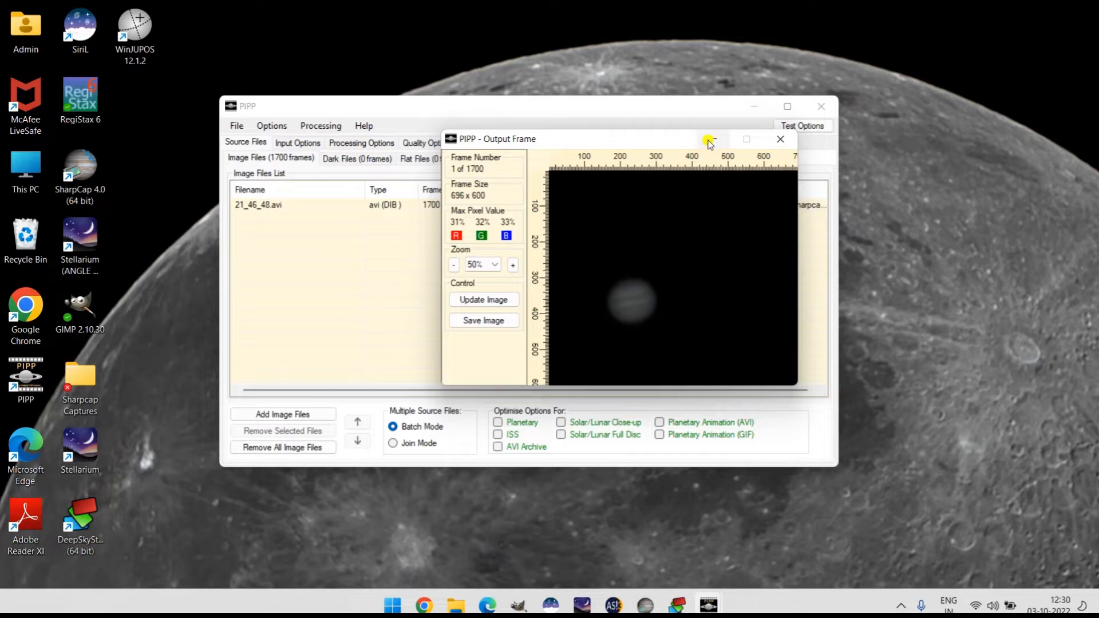
click(363, 145)
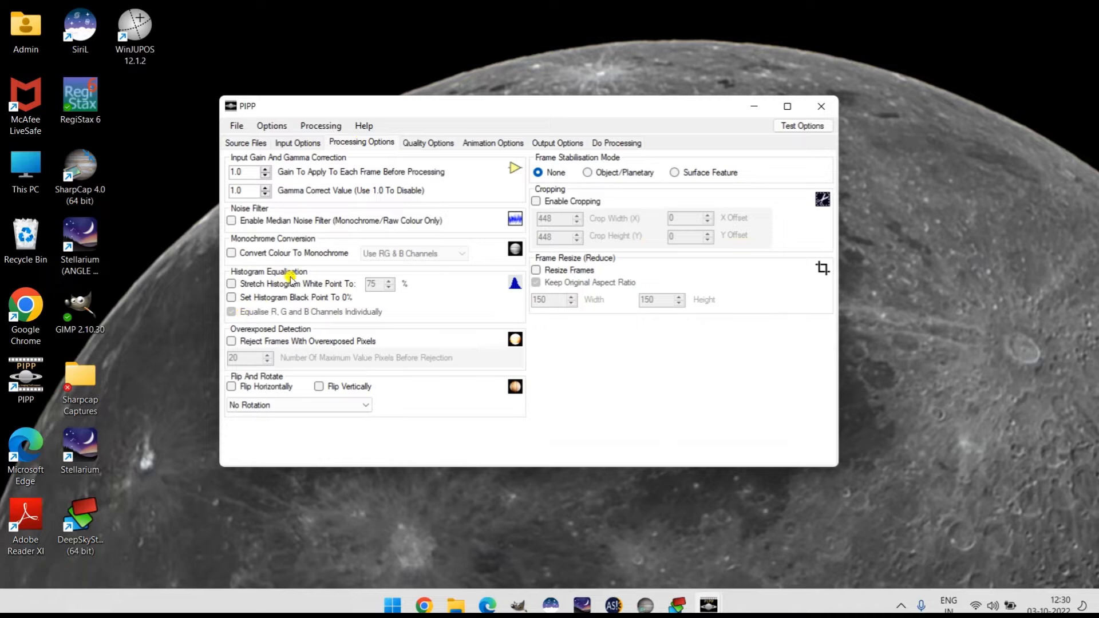
click(789, 125)
drag(600, 139, 666, 136)
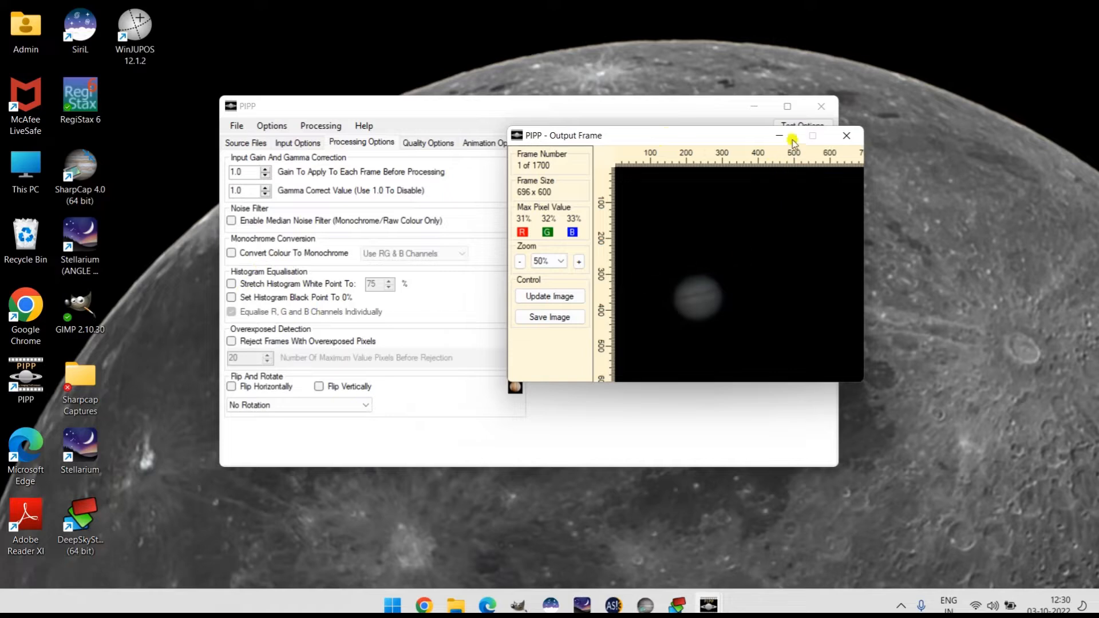
Step: Enable the histogram white point stretch, set it to 50%, and preview the effect on a test frame
click(265, 285)
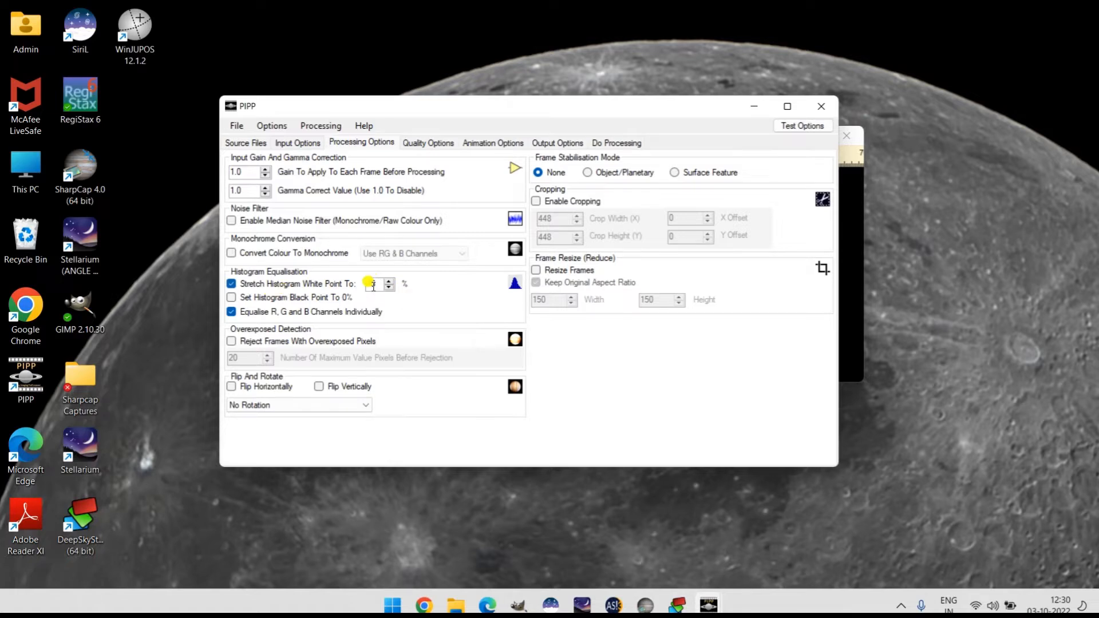
click(803, 125)
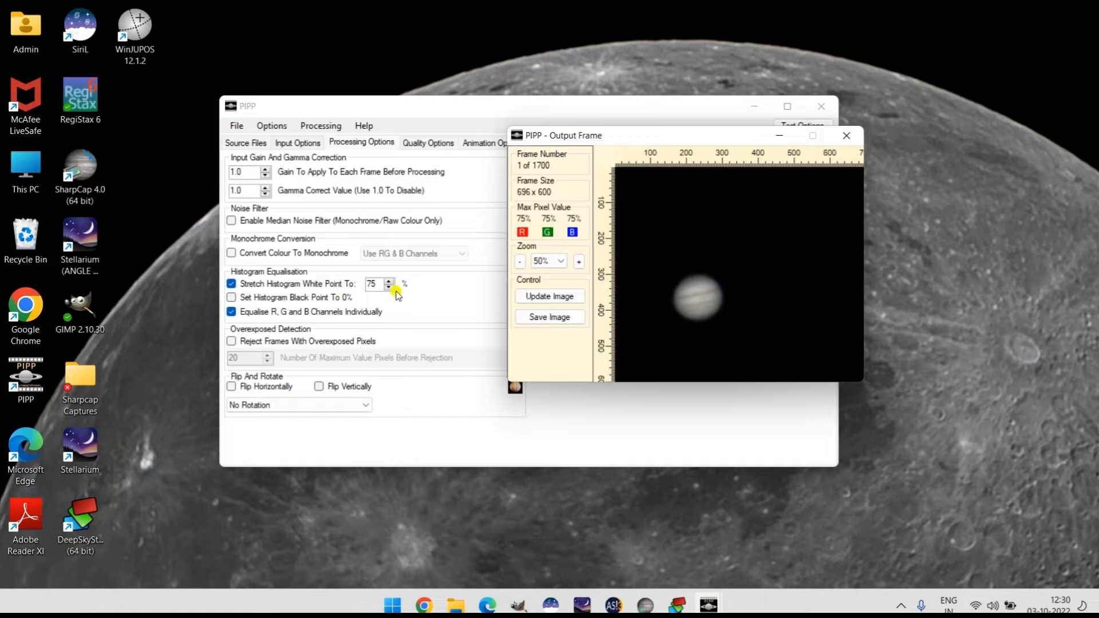
click(377, 284)
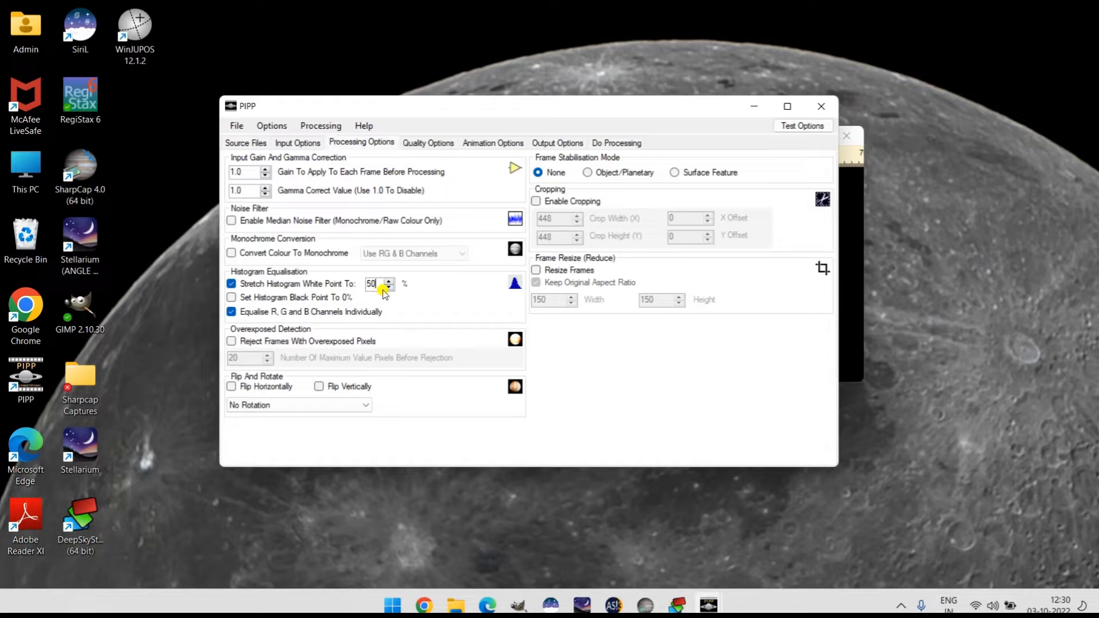
click(810, 126)
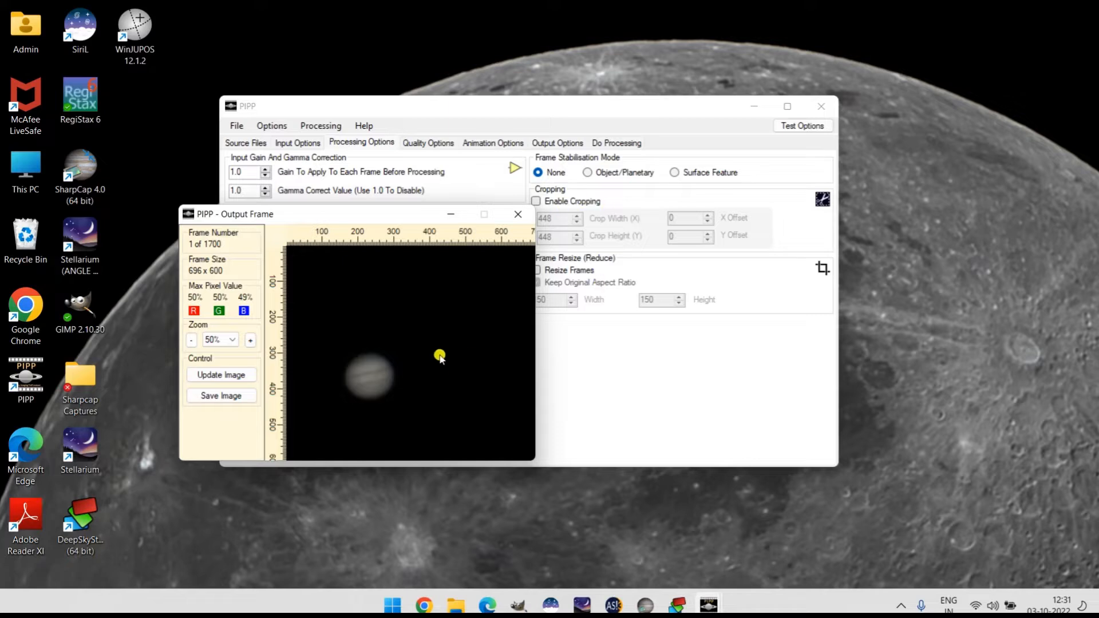
Step: Set Object/Planetary stabilisation with object detection, centring in each frame and 448 x 448 cropping, and check the result on a test frame
click(595, 172)
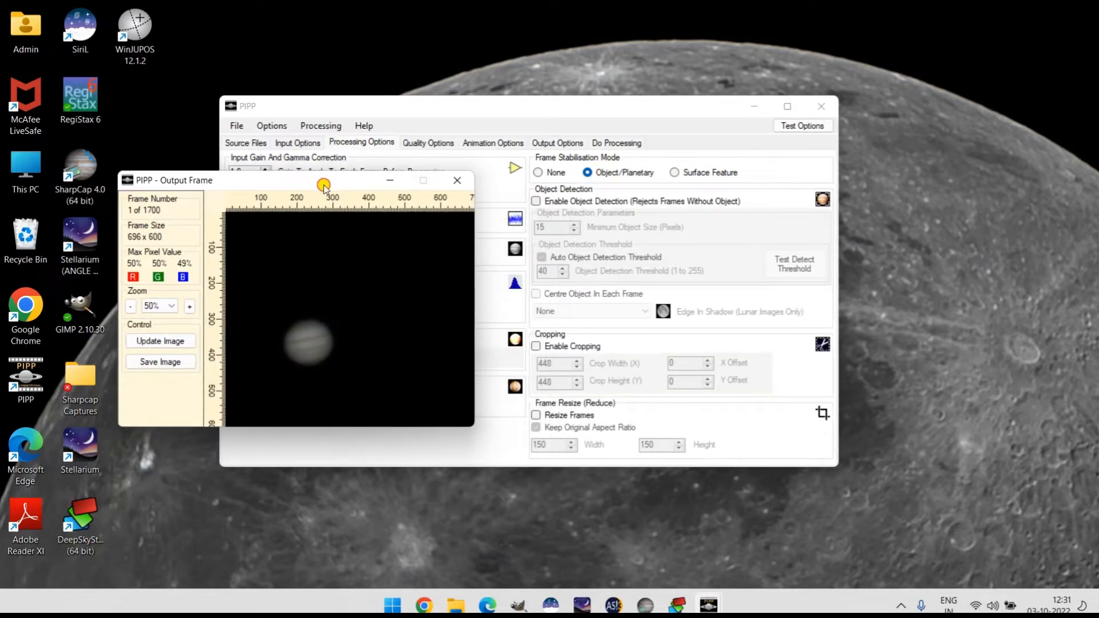
click(538, 202)
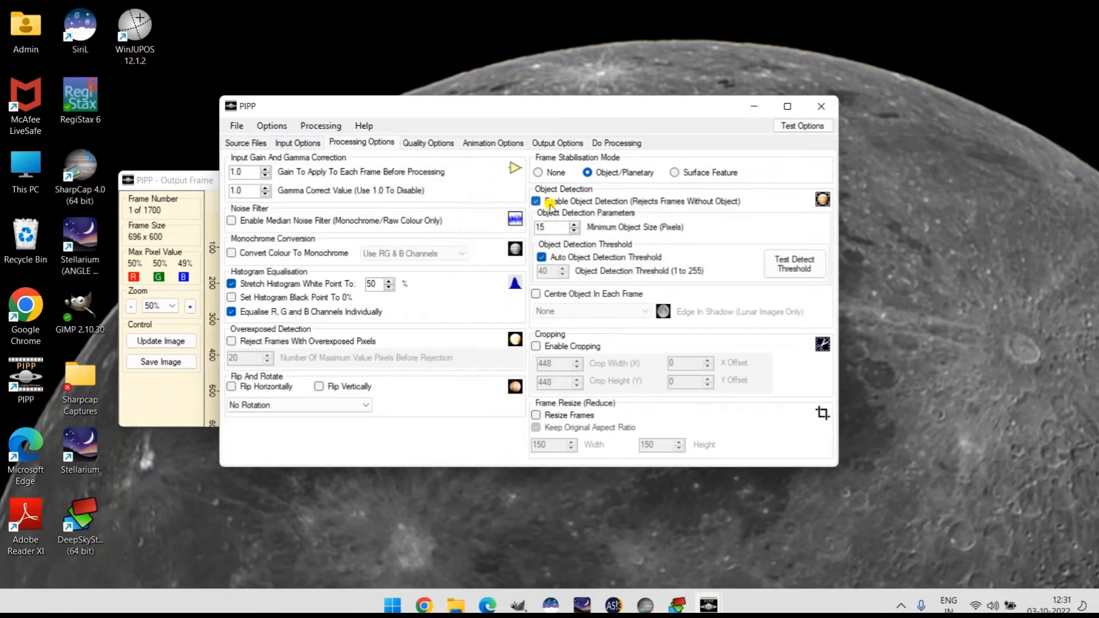
click(563, 296)
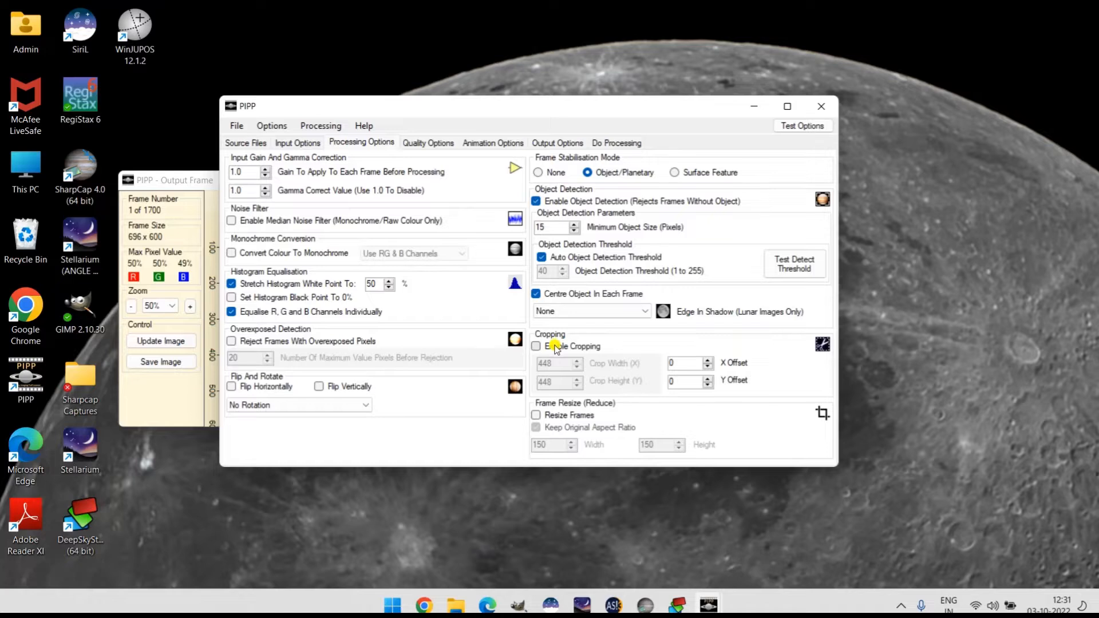
click(556, 347)
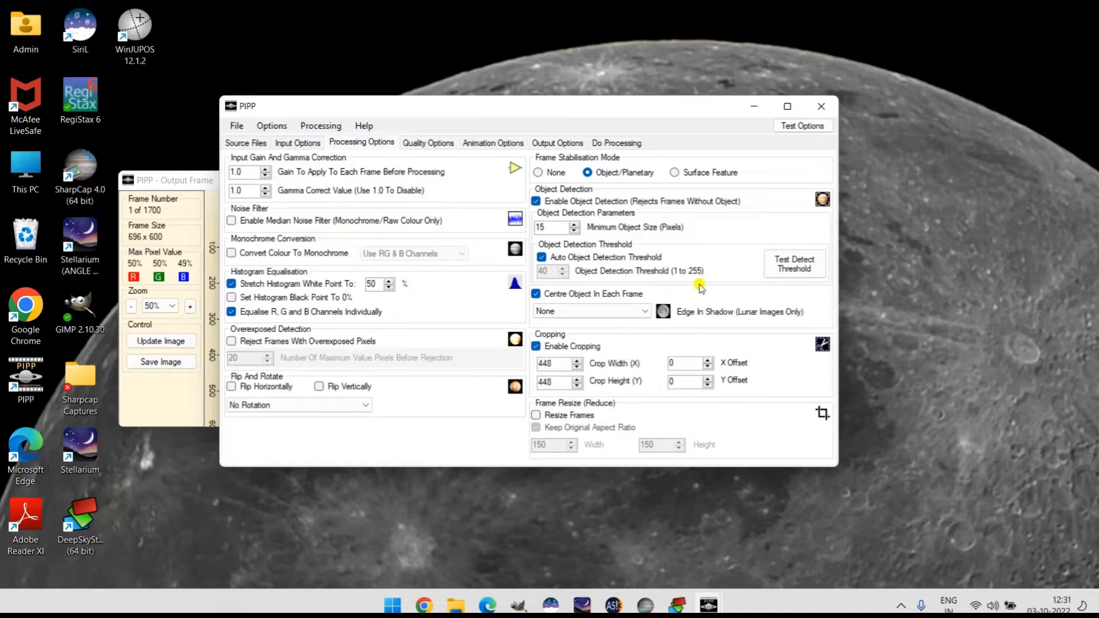
click(803, 125)
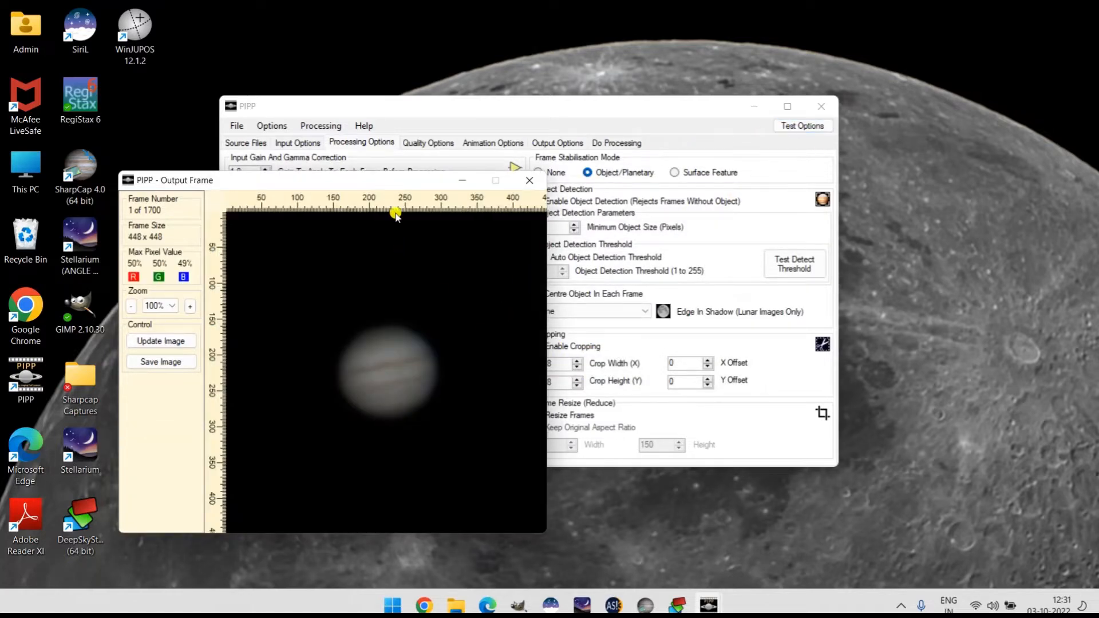
drag(389, 182, 364, 122)
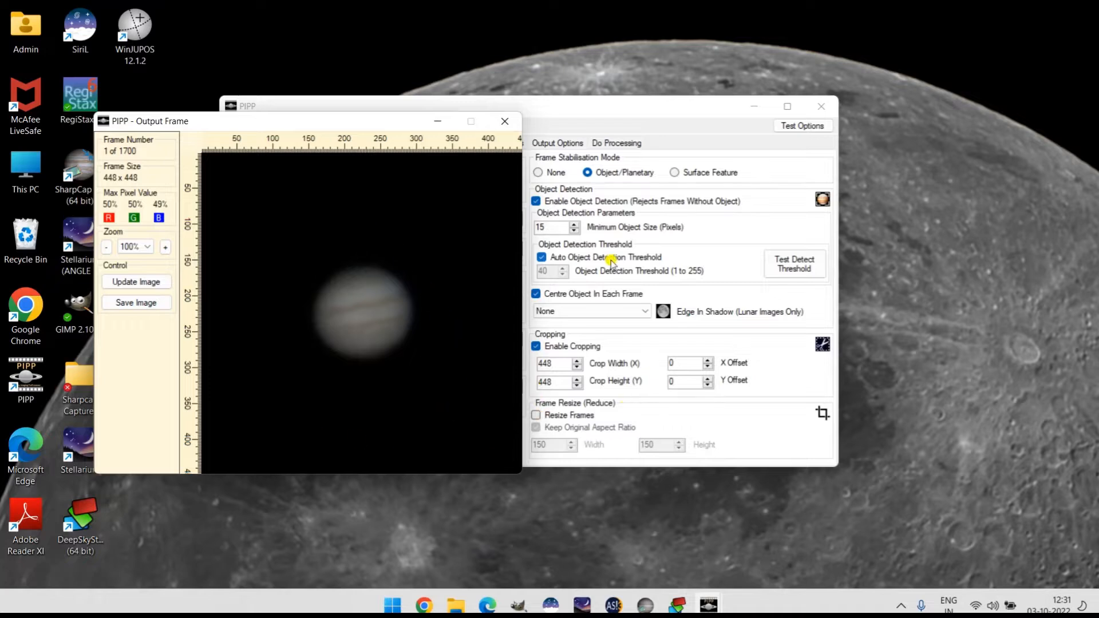
click(437, 123)
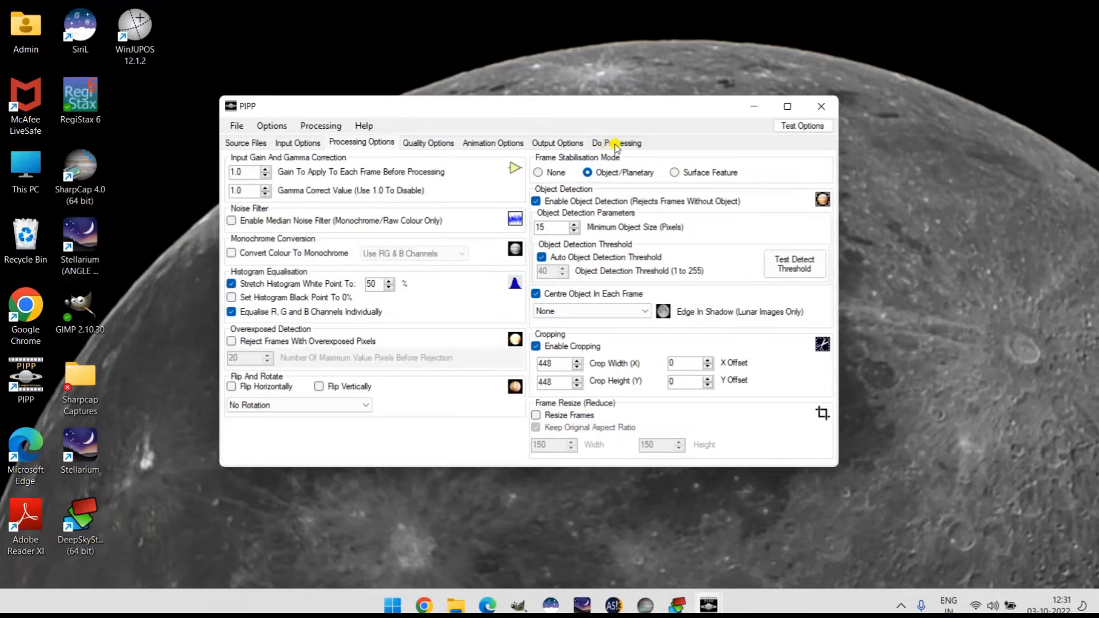
Step: Process the whole Jupiter video with these options and check the files in the output folder
click(623, 147)
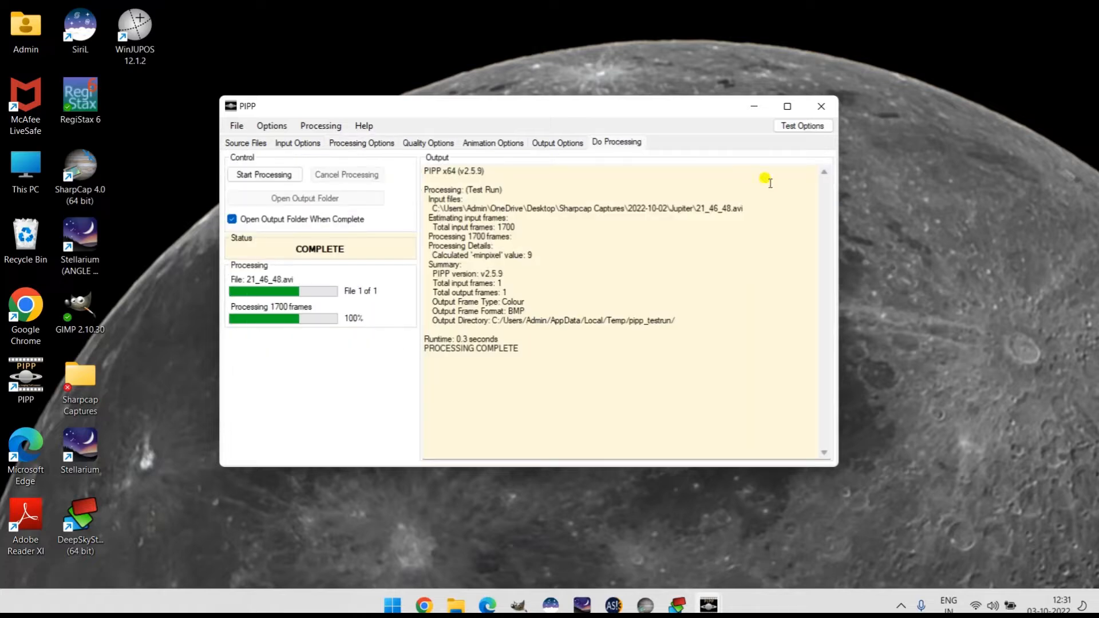
click(286, 175)
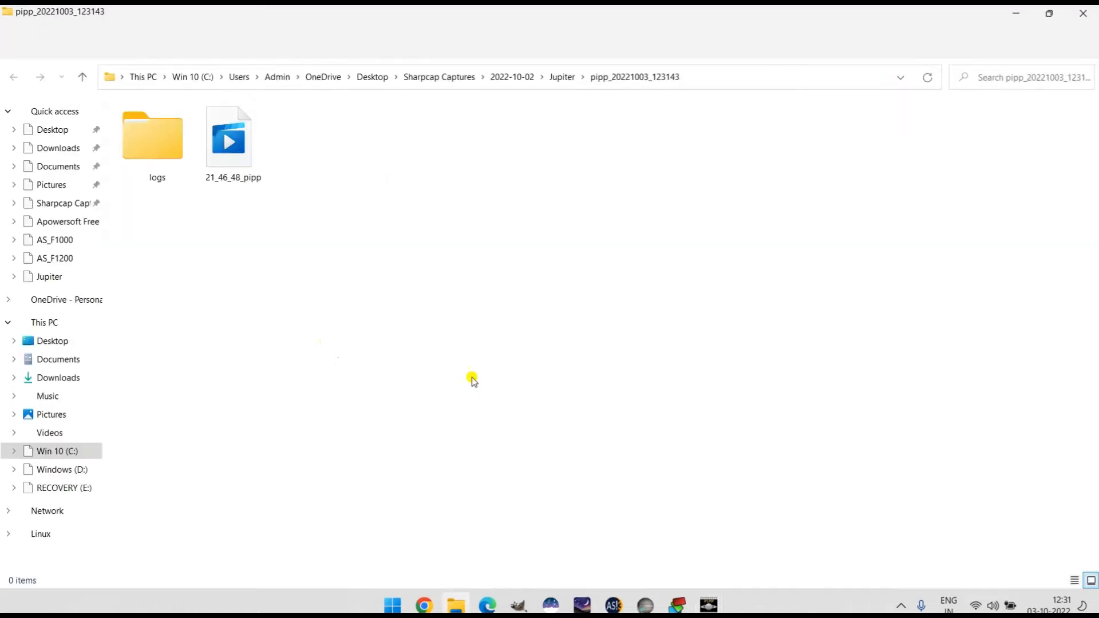
click(167, 155)
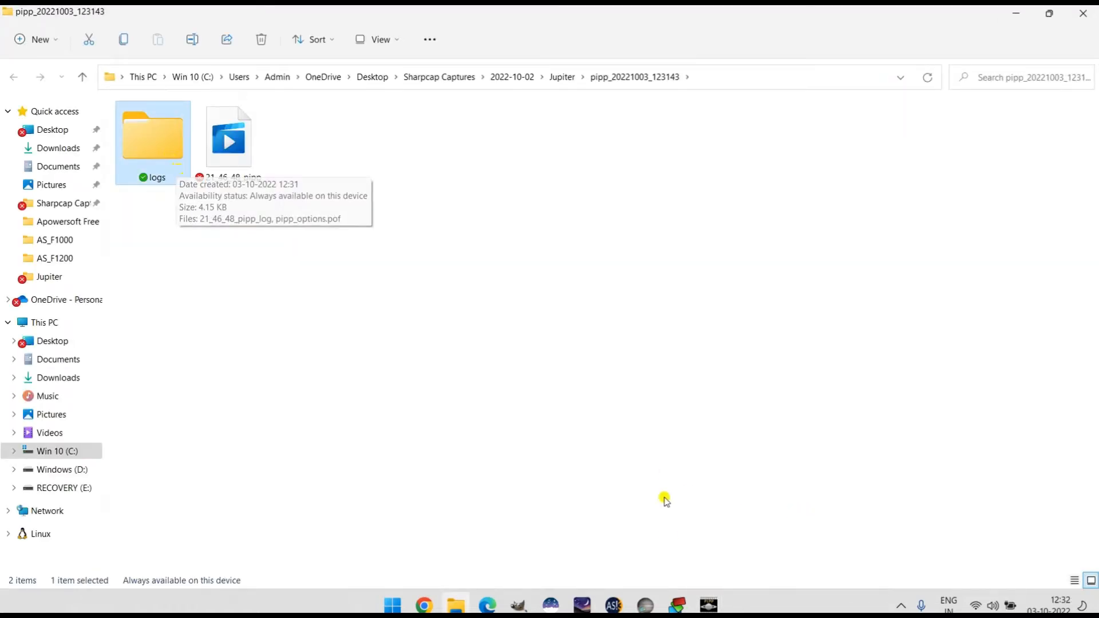
click(687, 475)
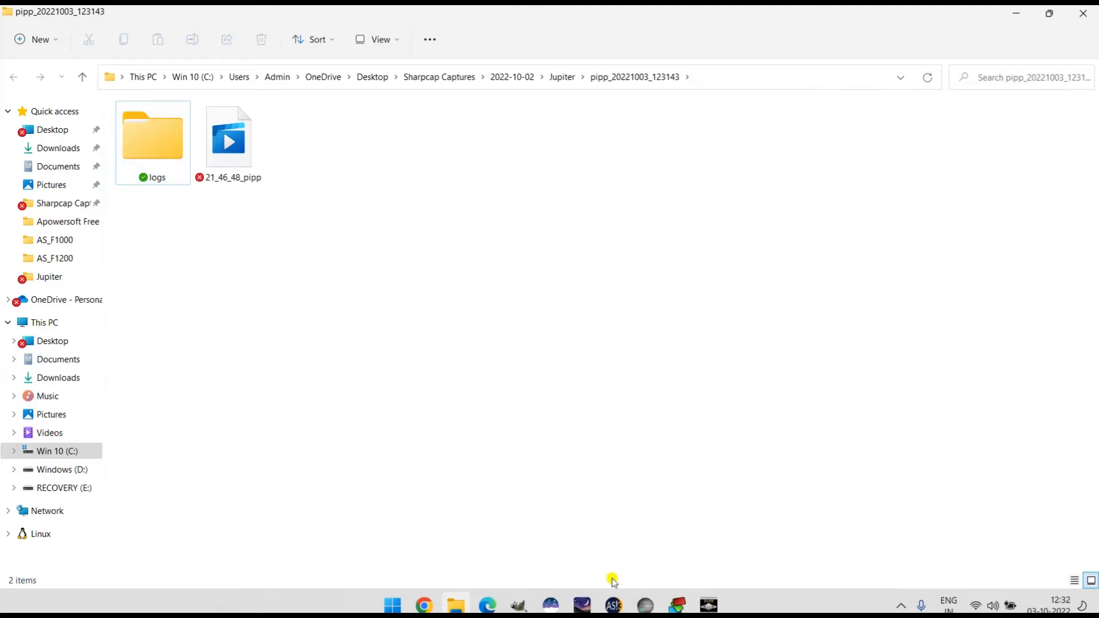
Step: Switch to AutoStakkert and load the processed video 21_46_48_pipp from the output folder
click(614, 605)
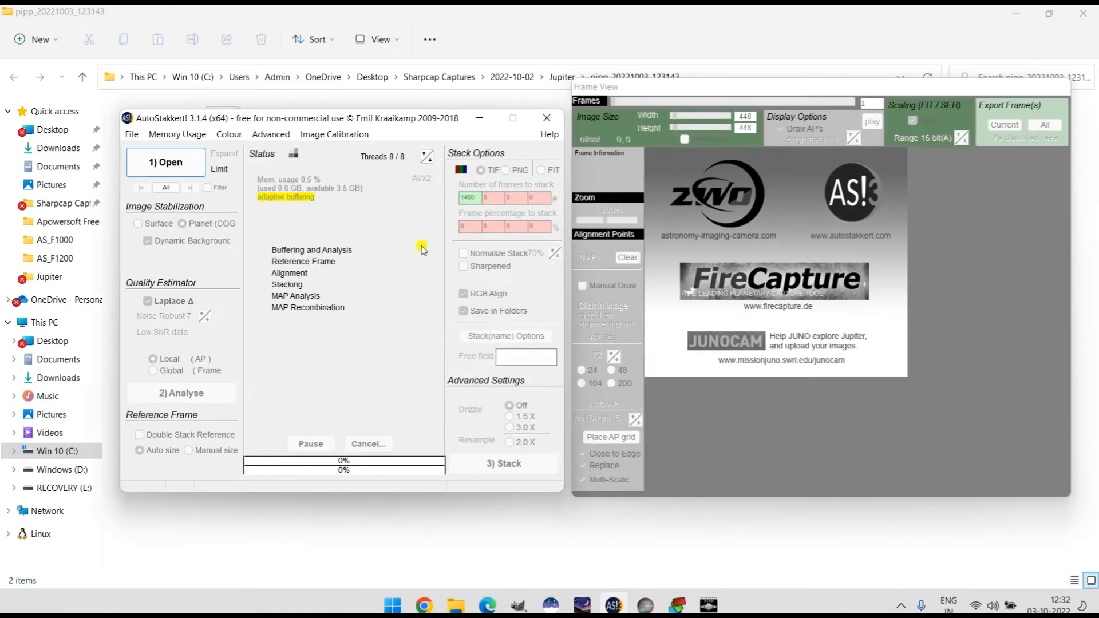
drag(438, 111, 437, 190)
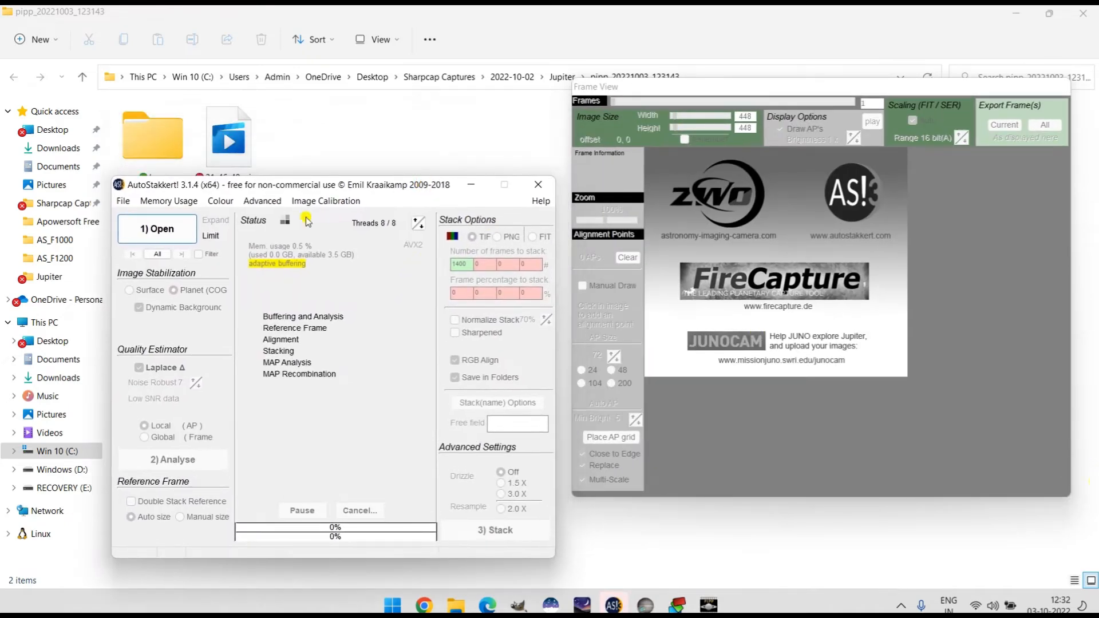
drag(229, 137, 743, 256)
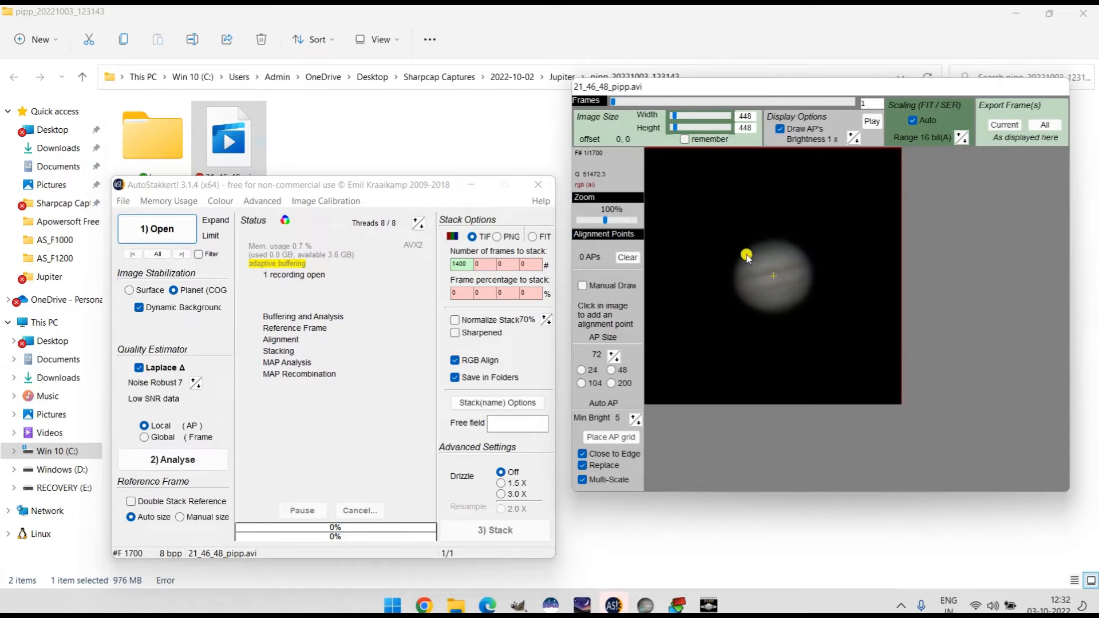
Step: Close the output folder and PIPP, and reposition the AutoStakkert window beside the frame view
click(1092, 16)
click(471, 110)
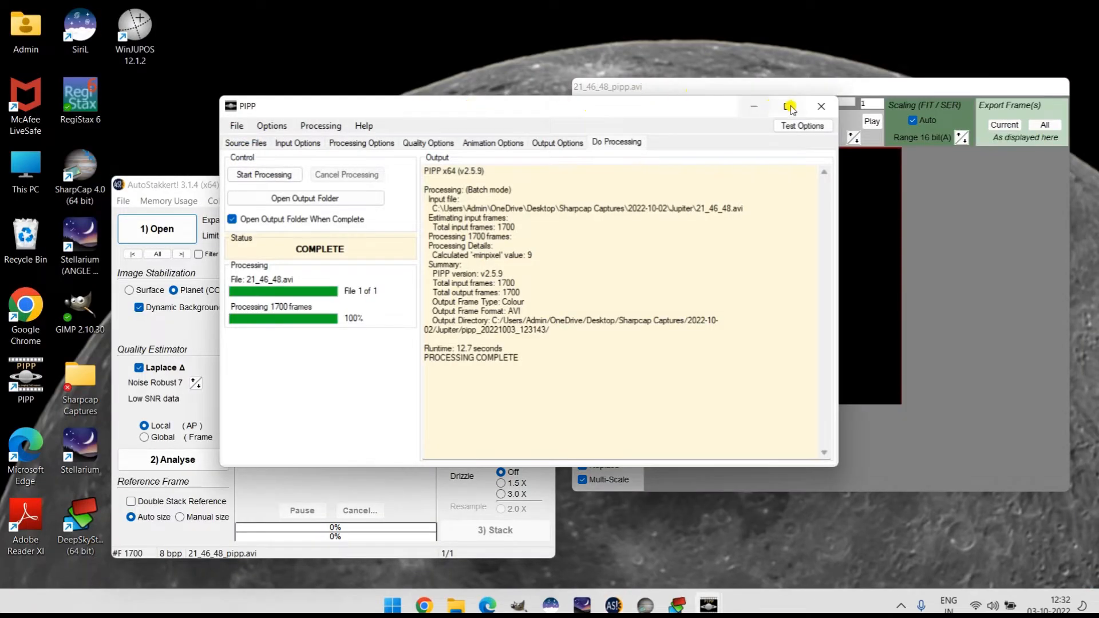
click(821, 106)
drag(319, 182, 340, 122)
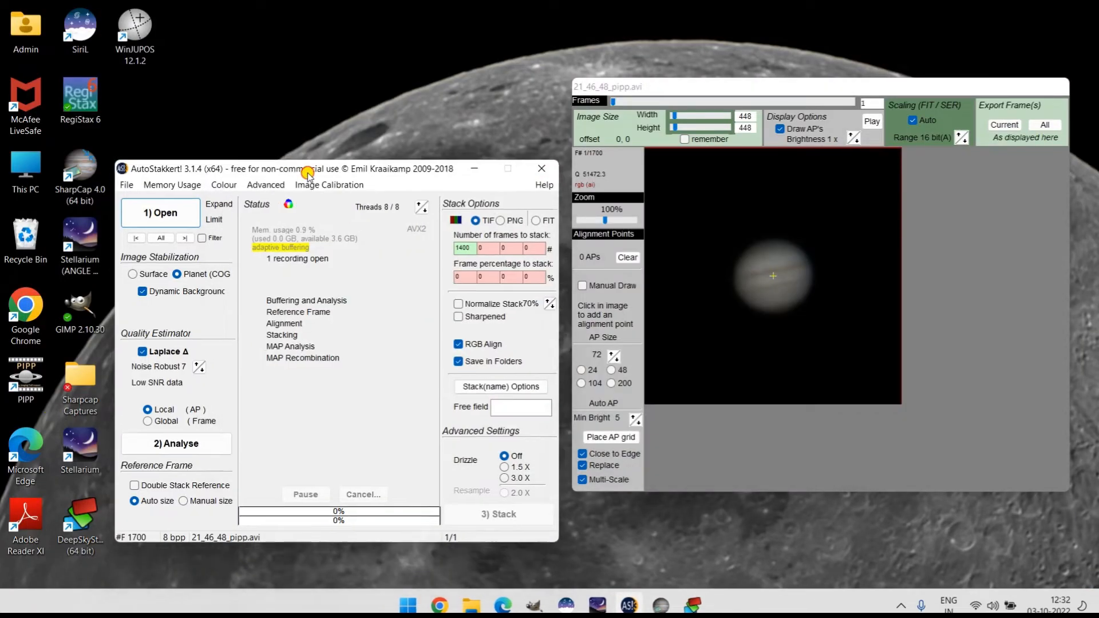
Step: Disable RGB Align and set the first number of frames to stack to 0
click(487, 303)
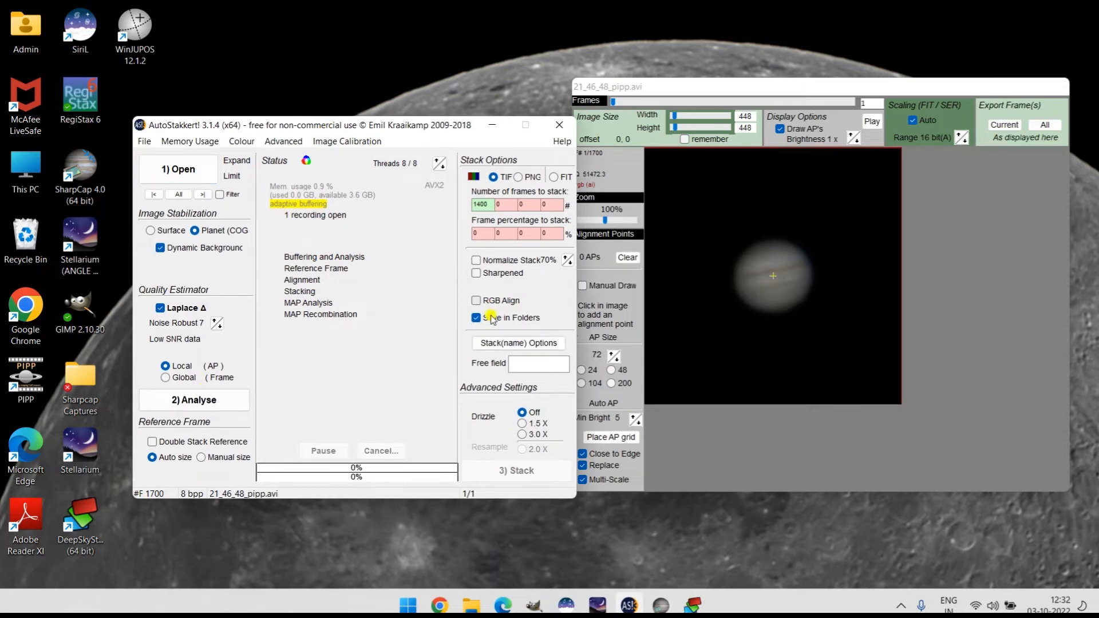
click(486, 204)
click(475, 230)
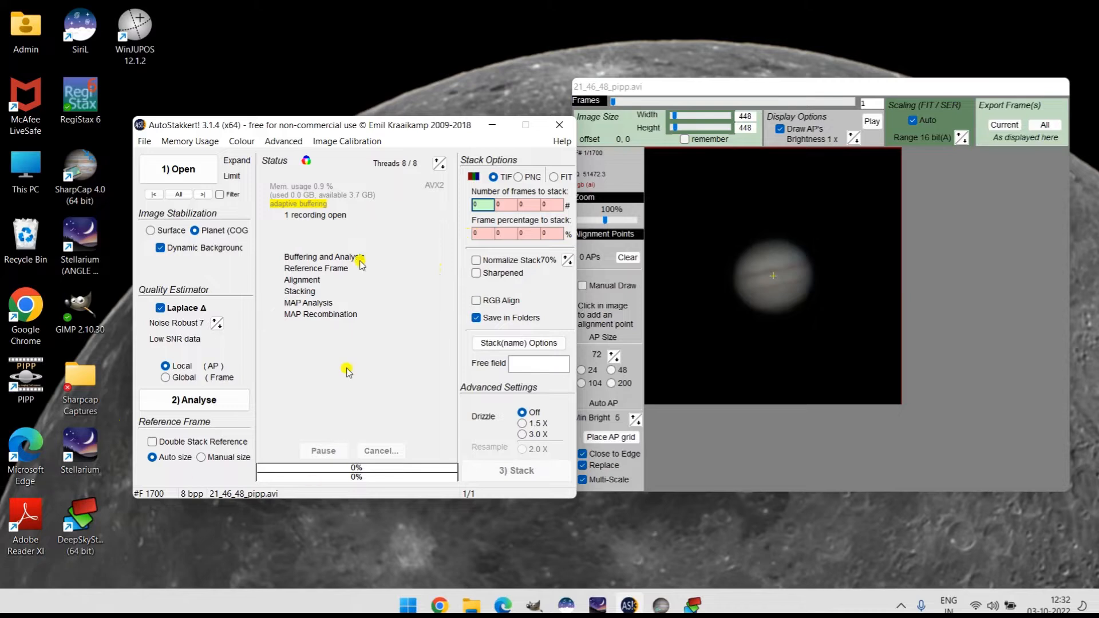
click(483, 234)
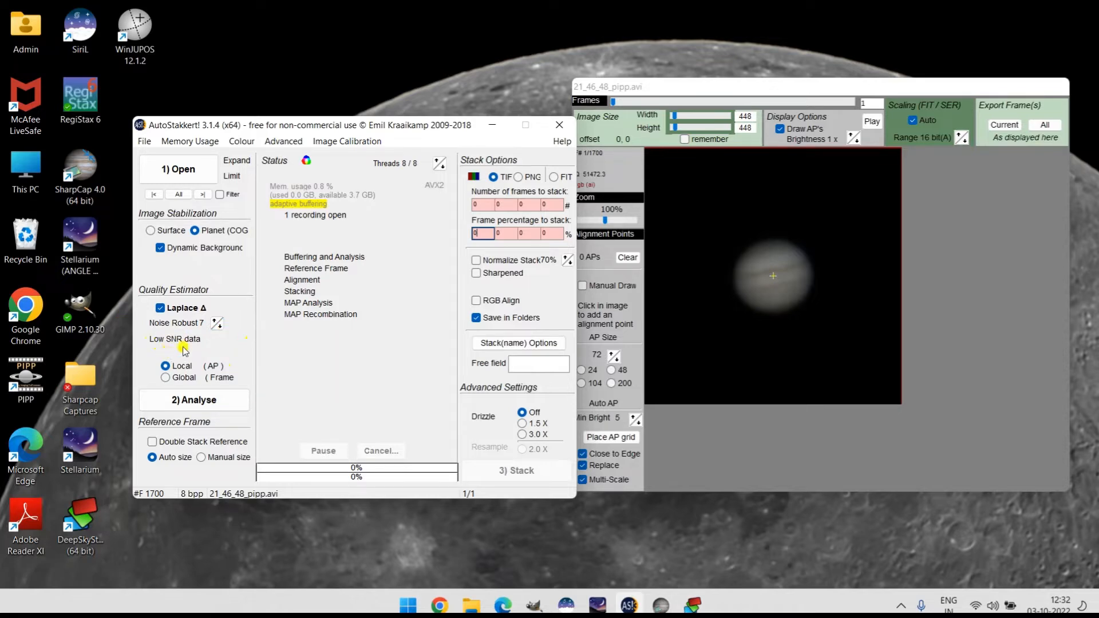
Step: Lower the quality estimator's Noise Robust value to 6 and analyse the video's frames
click(218, 329)
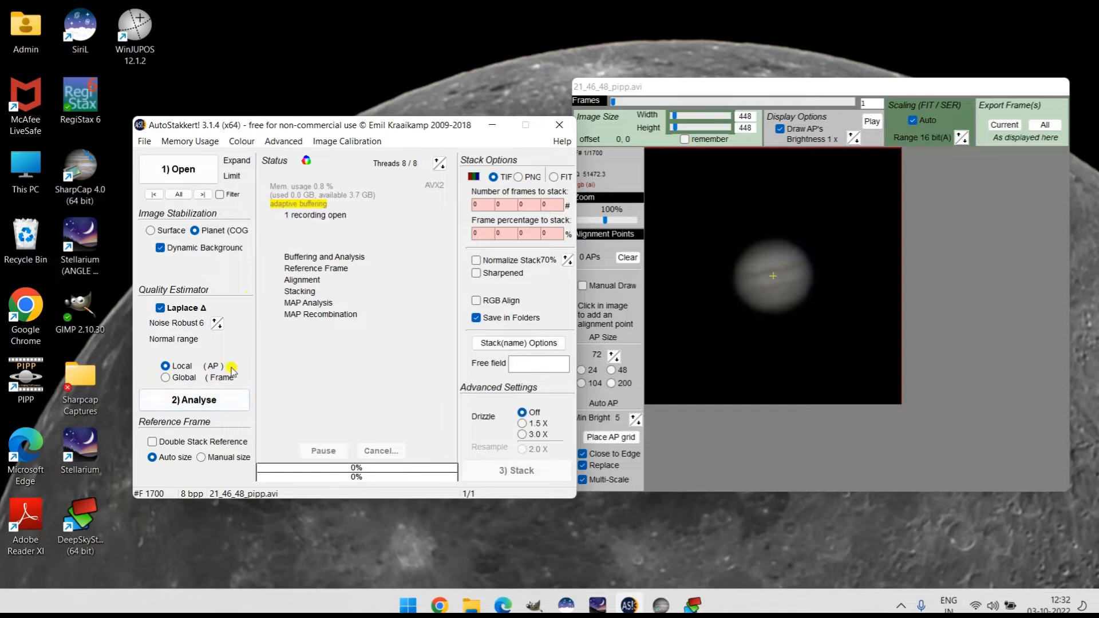
click(205, 399)
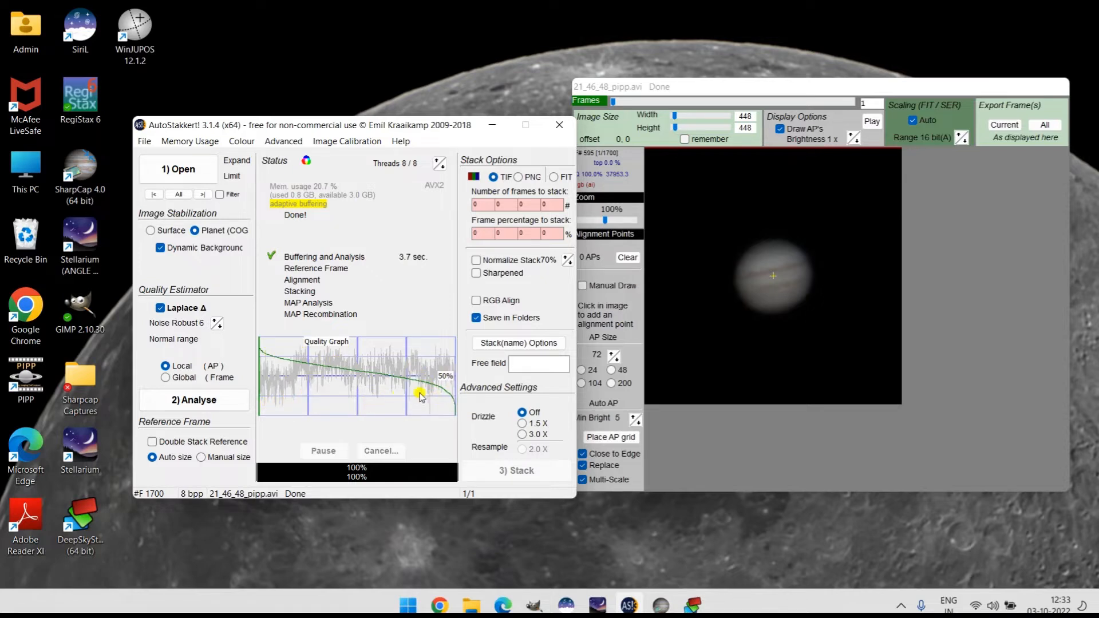
Step: Preview the frame about 72% along the quality graph and set the first number of frames to stack to 1000
click(400, 375)
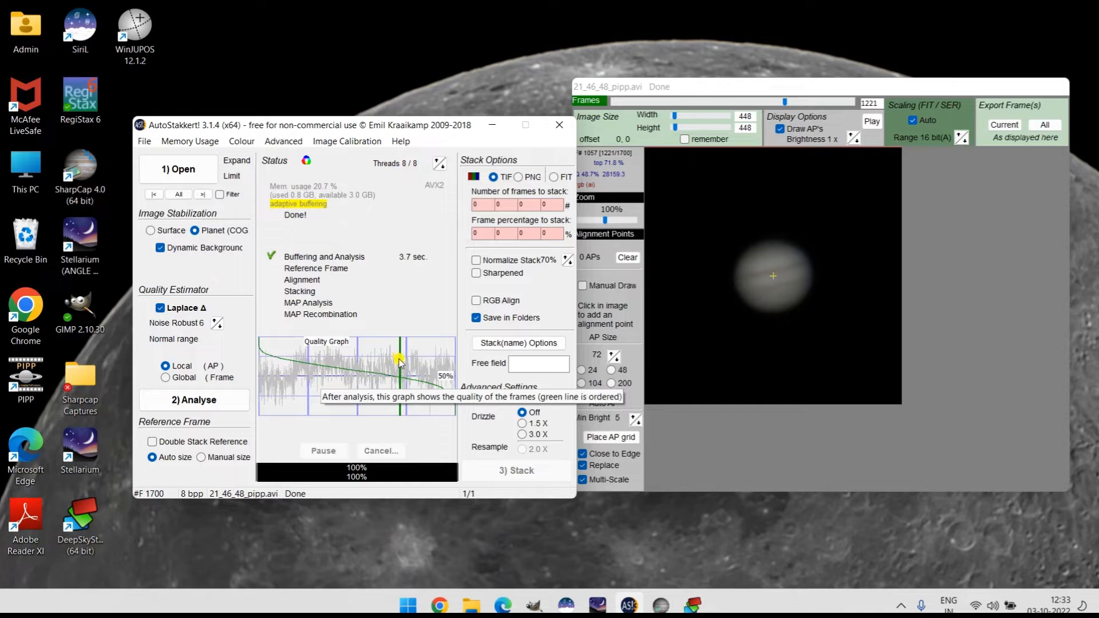
click(485, 232)
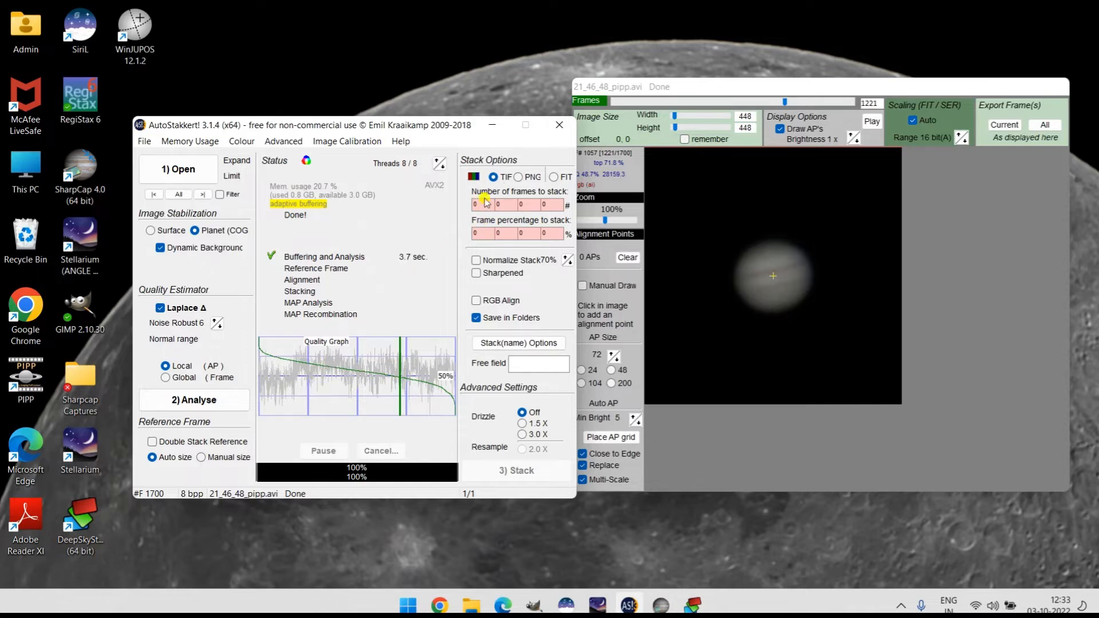
click(486, 204)
key(BackSpace)
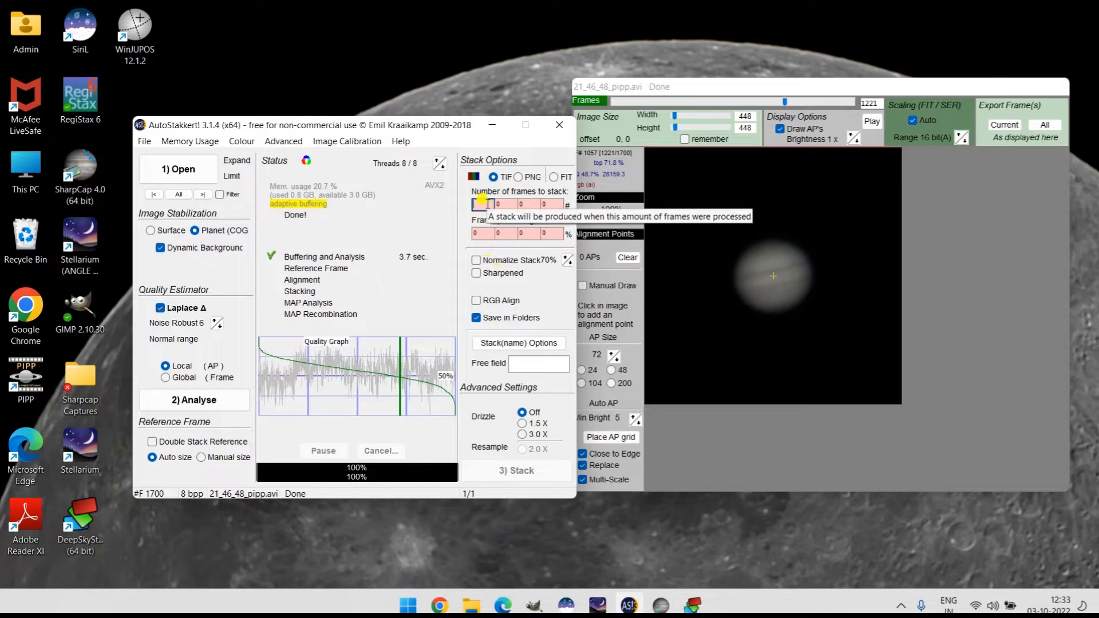
text(1000)
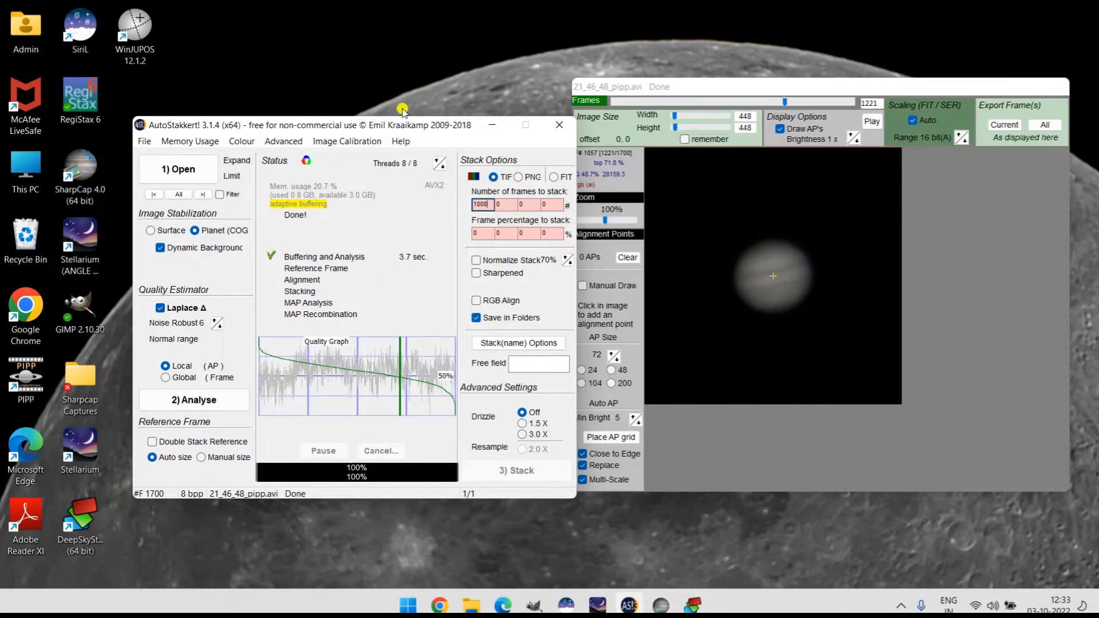
Step: Move the AutoStakkert main window clear of the frame view's alignment controls and enable RGB Align
drag(401, 123, 377, 118)
click(575, 342)
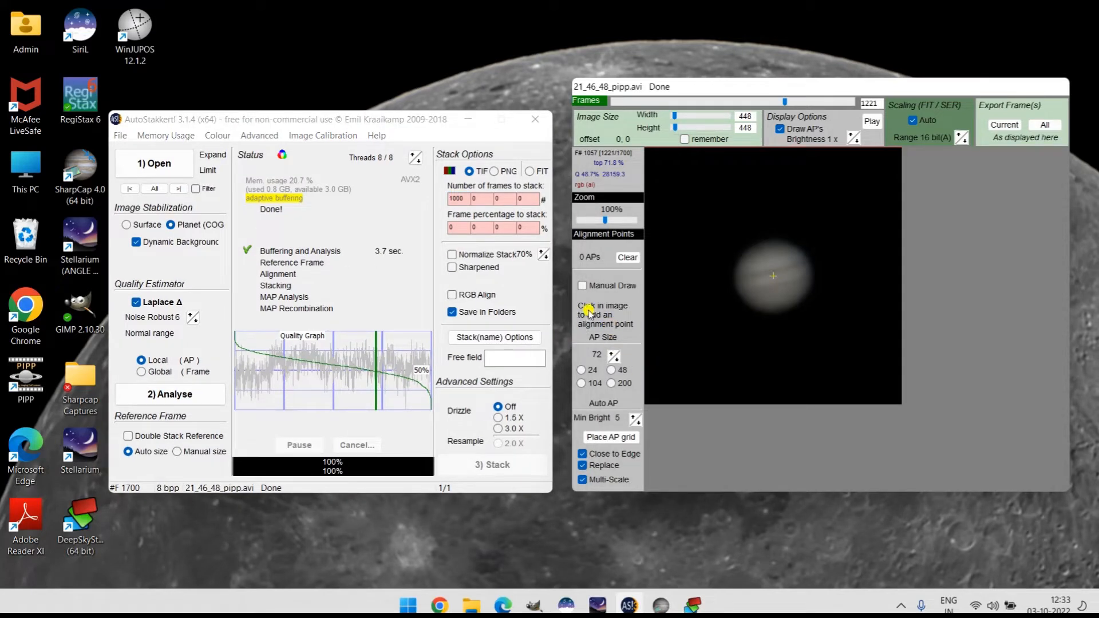
click(452, 296)
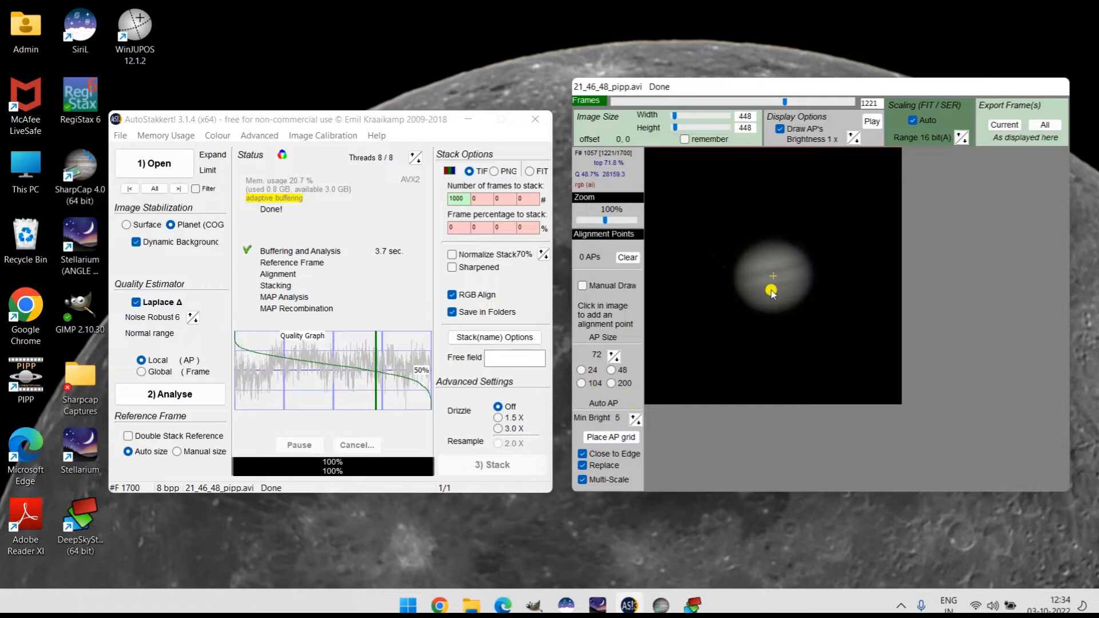
Step: Try automatic alignment-point grids on Jupiter at AP sizes 72, 56, 48 and 40, and clear the points
click(608, 438)
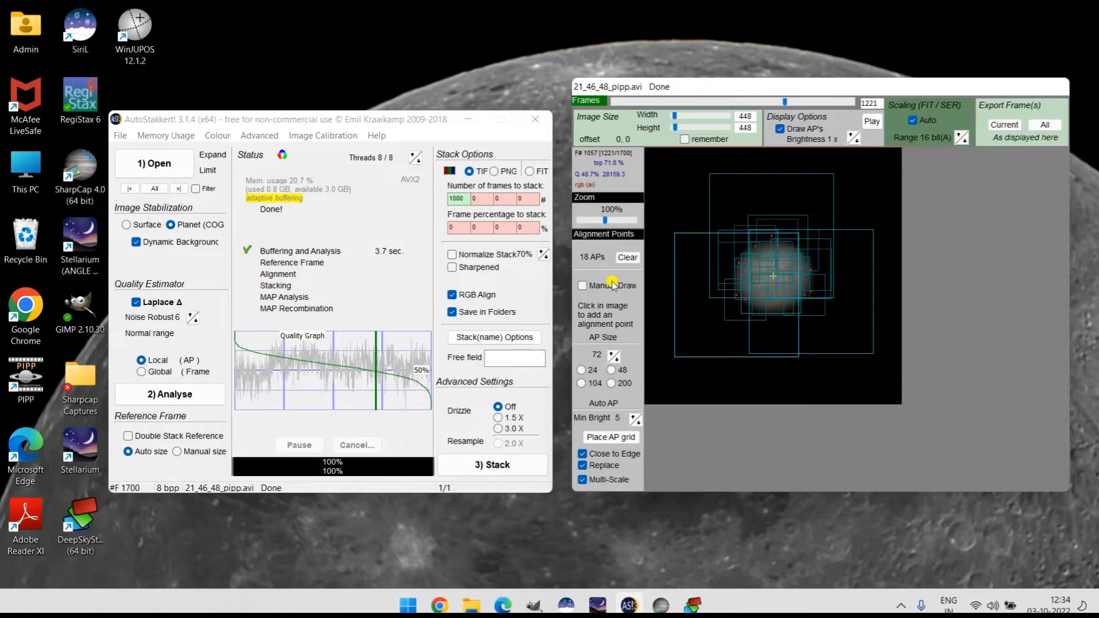
click(626, 258)
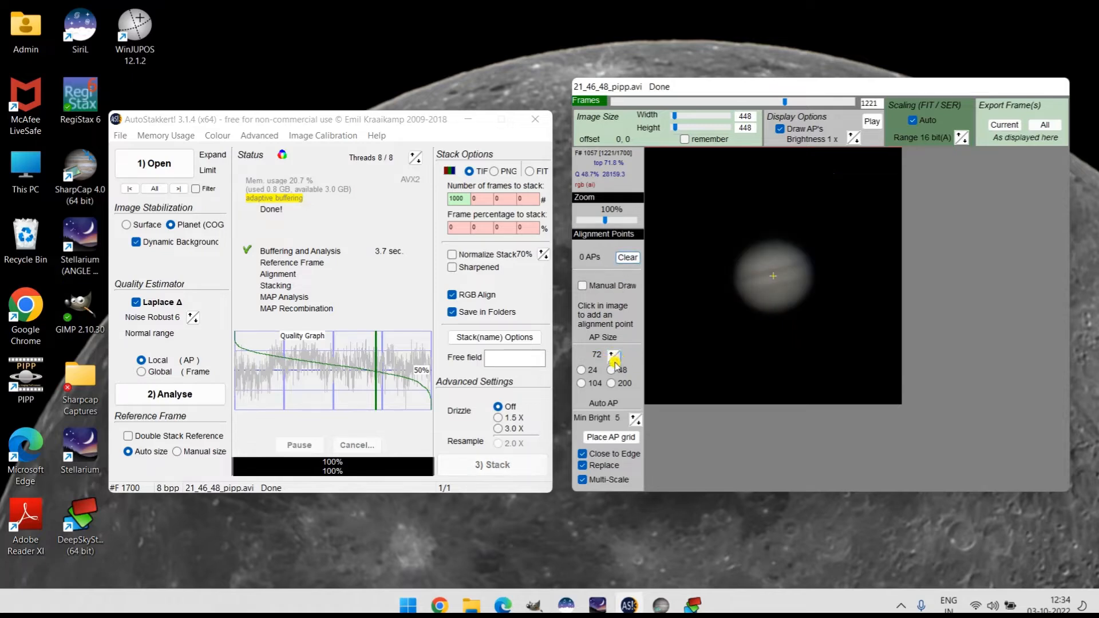
click(614, 360)
click(606, 439)
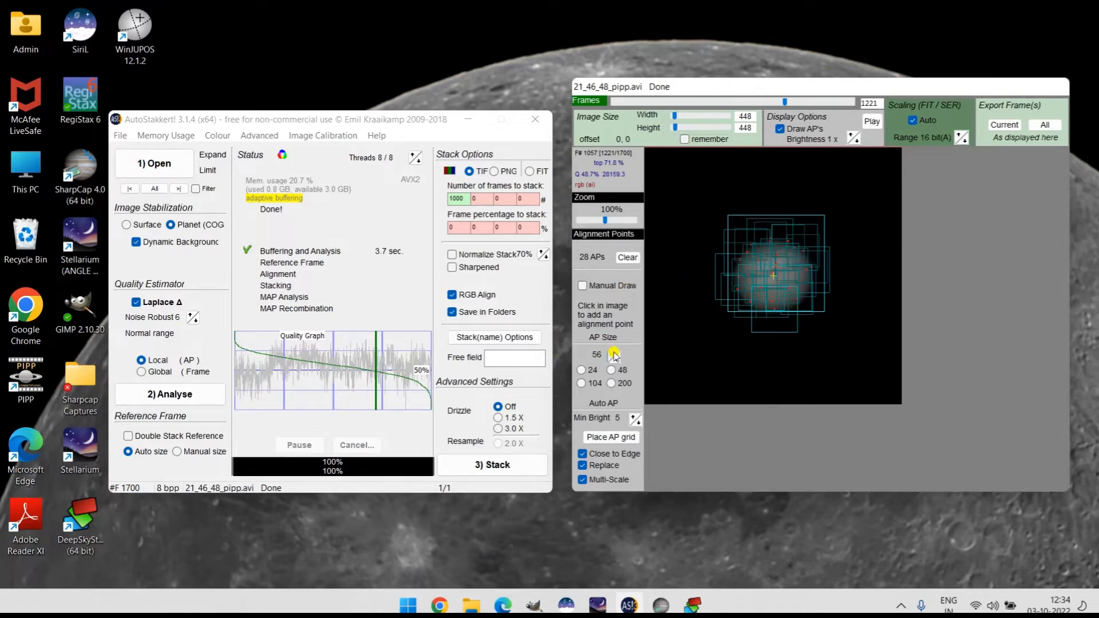
click(611, 437)
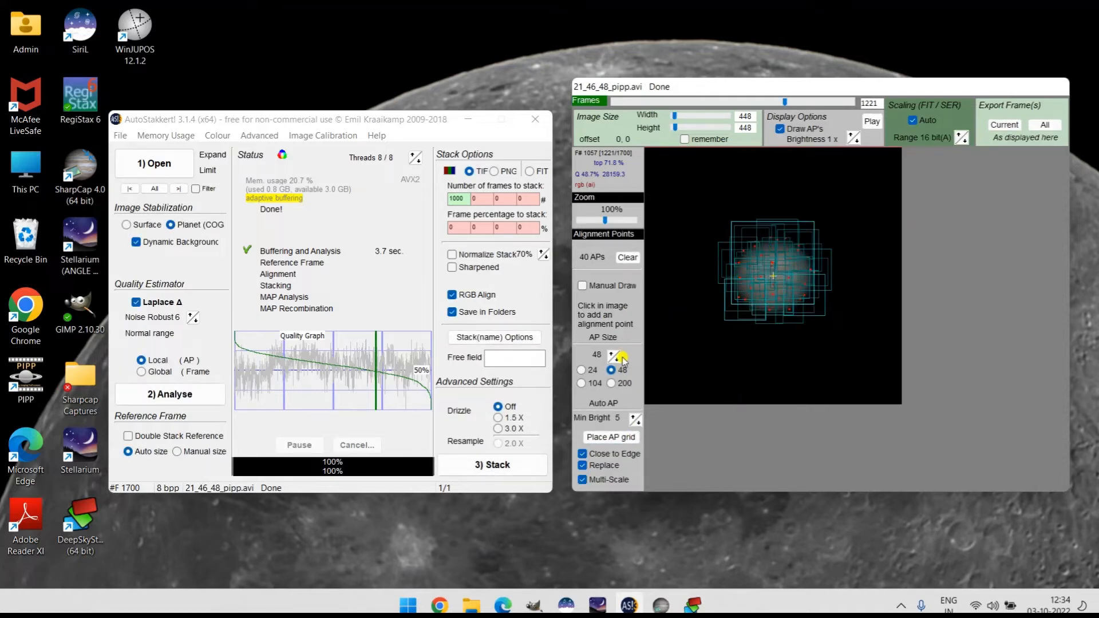
click(611, 437)
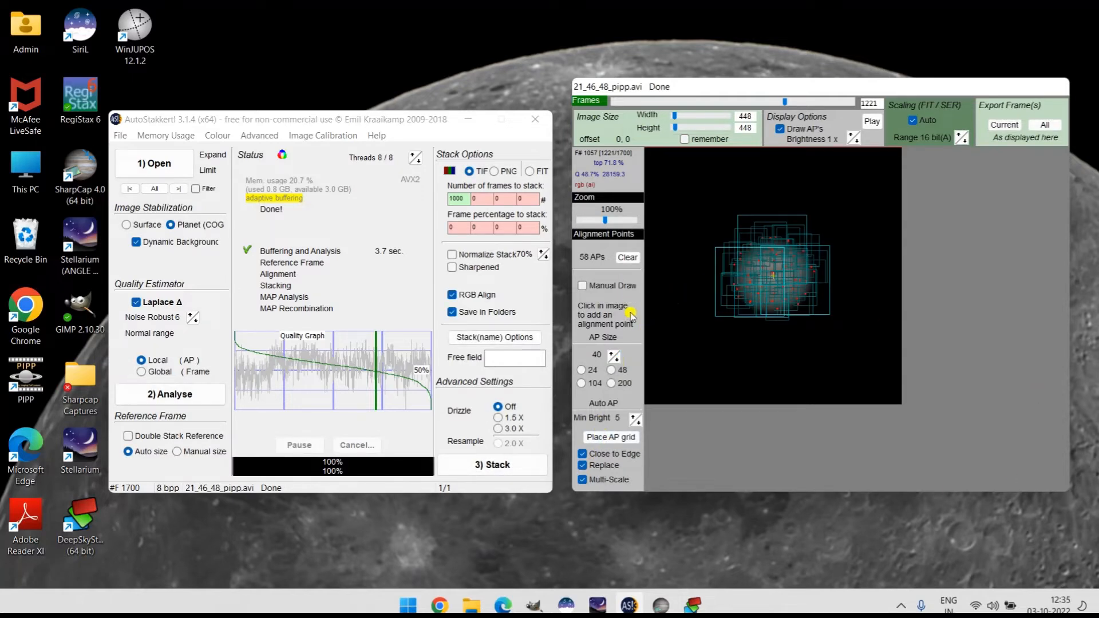
click(627, 257)
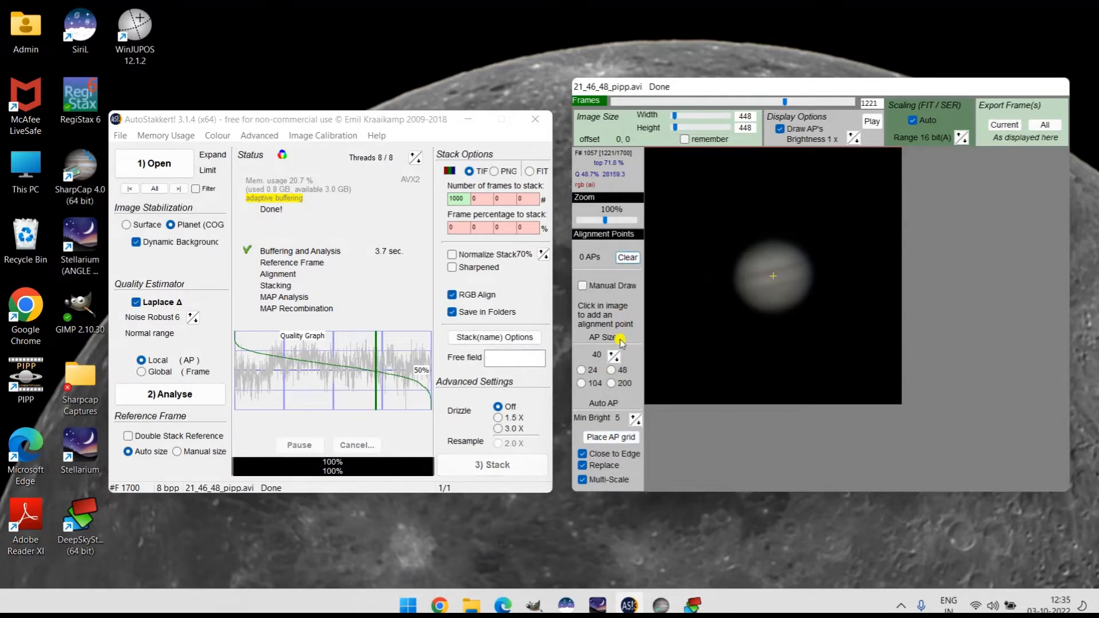
Step: Place an automatic alignment-point grid on Jupiter with AP size 48 and stack the frames
click(611, 370)
click(610, 437)
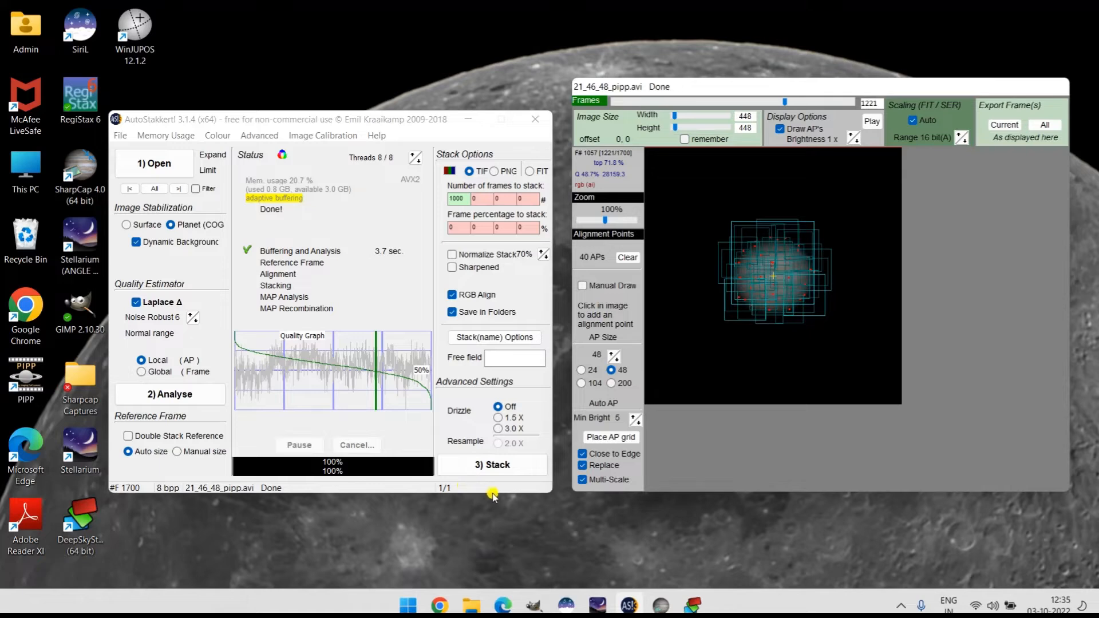
click(487, 468)
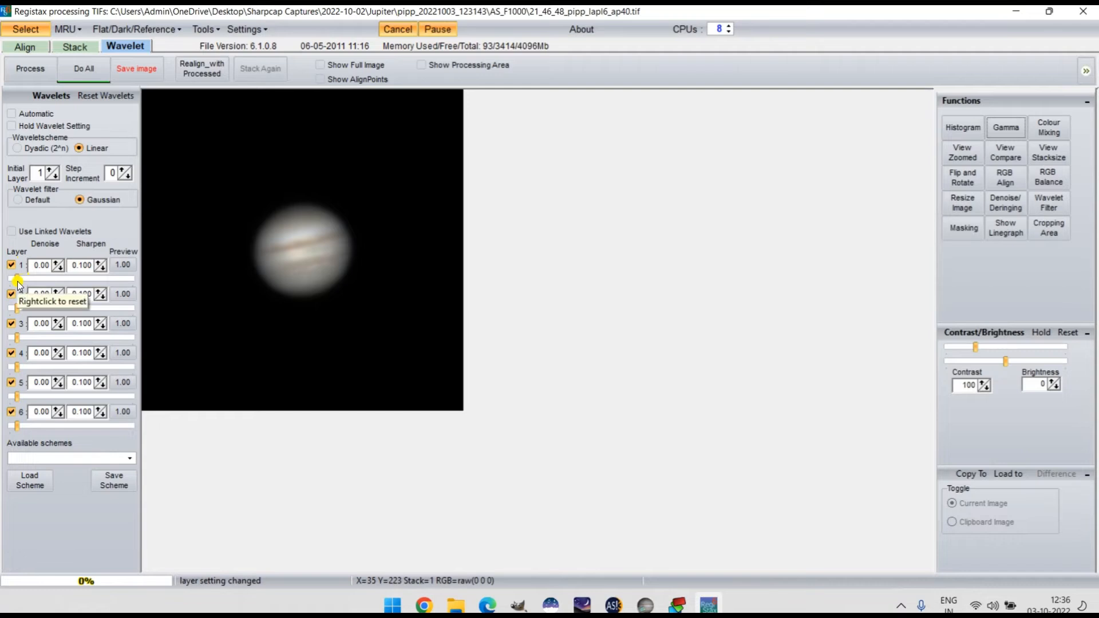
Step: Switch to RegiStax, raise wavelet layer 1 to 100, and place the zoomed preview beside the stacked Jupiter image
drag(17, 280, 155, 282)
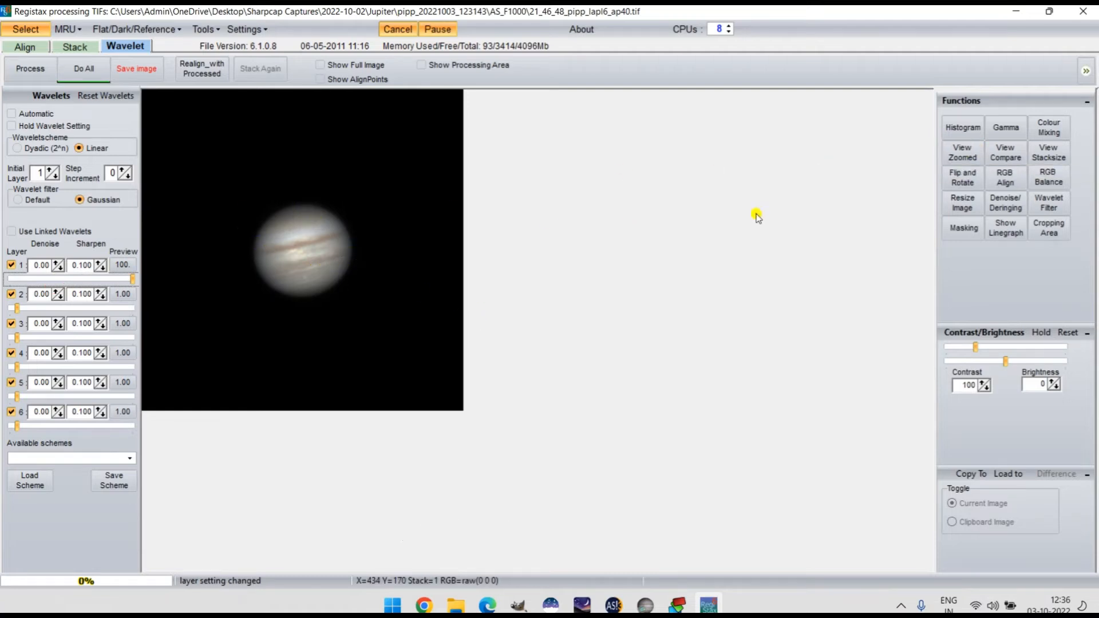
click(963, 152)
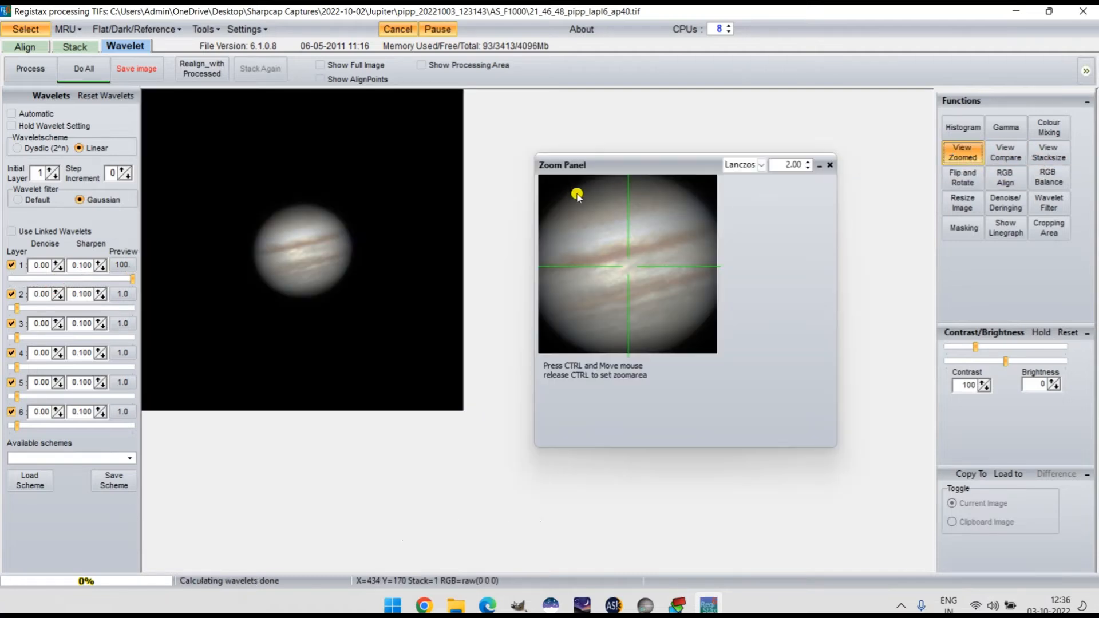
drag(686, 170, 513, 153)
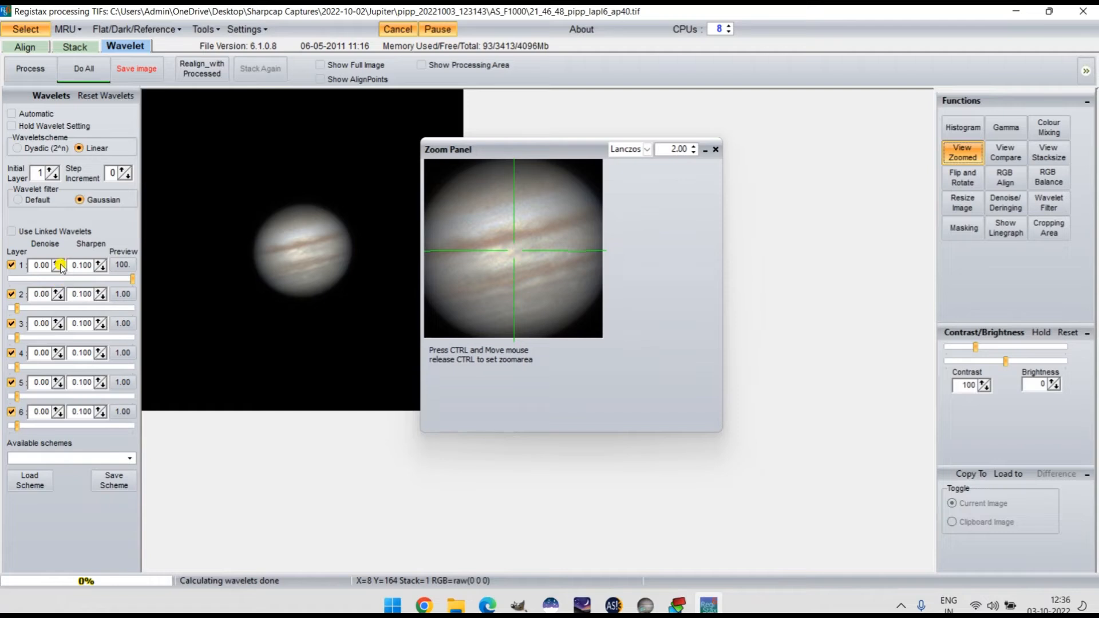
Step: Set wavelet layer 1's sharpen value to 0.110 and its denoise value to 0.10
click(99, 264)
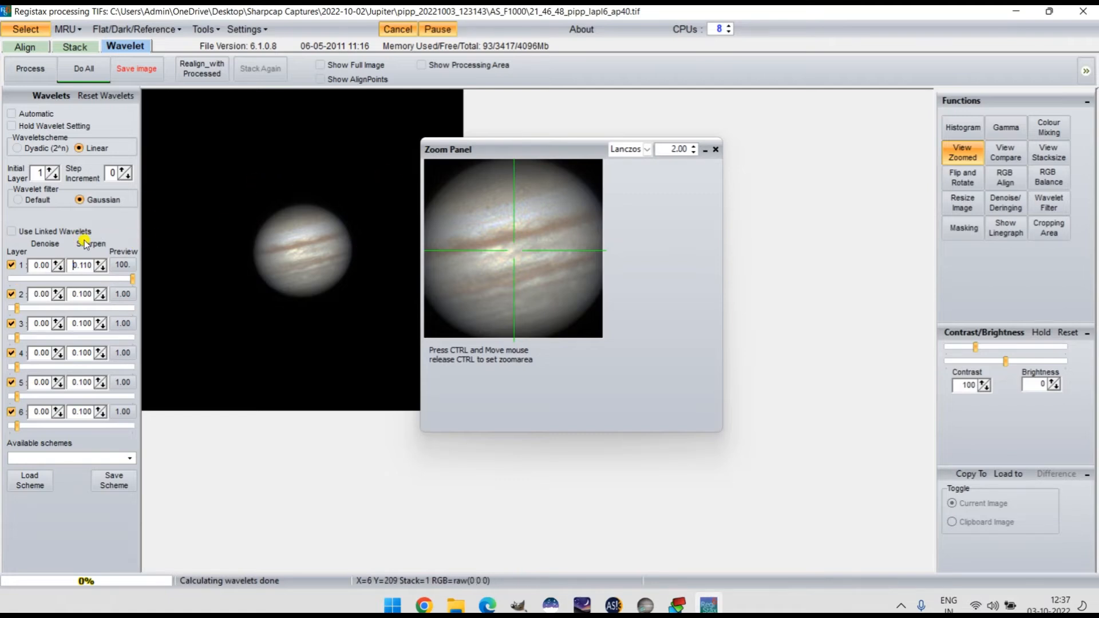
click(56, 265)
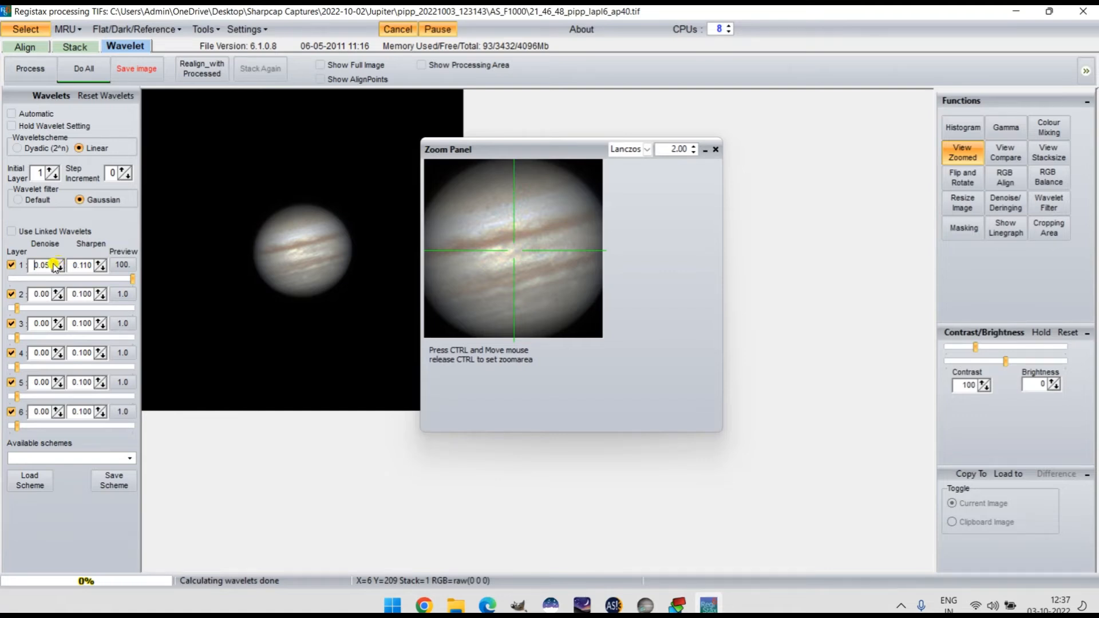
click(54, 265)
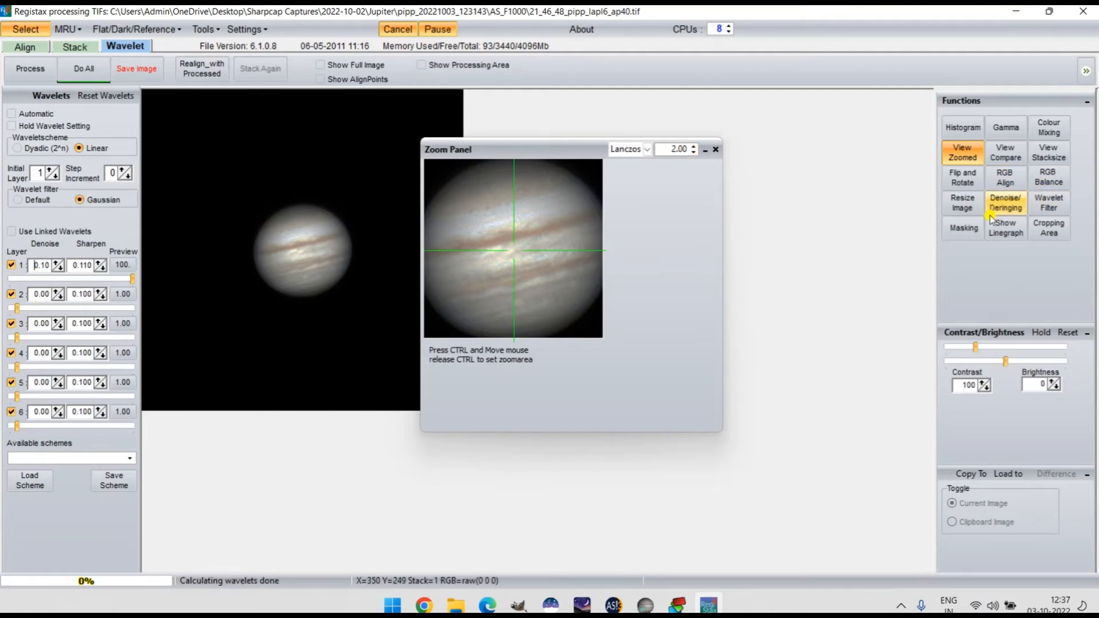
Step: Raise wavelet layers 2 and 3 to 100 and layer 4 to about 71.1, with layer 1 denoise at 0.15
drag(20, 311, 147, 309)
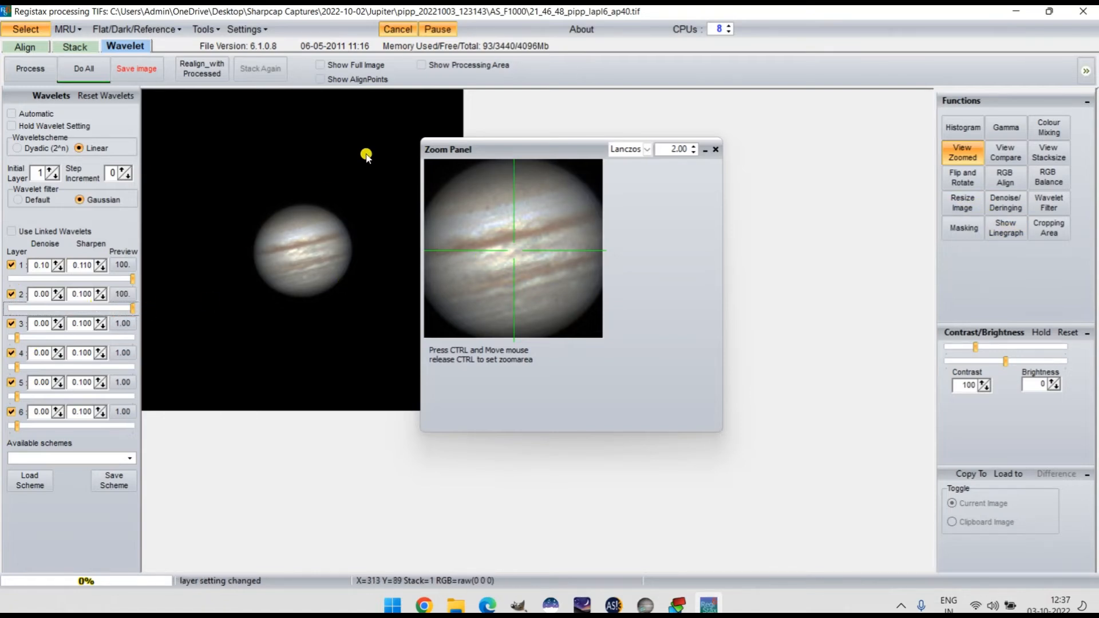
click(55, 263)
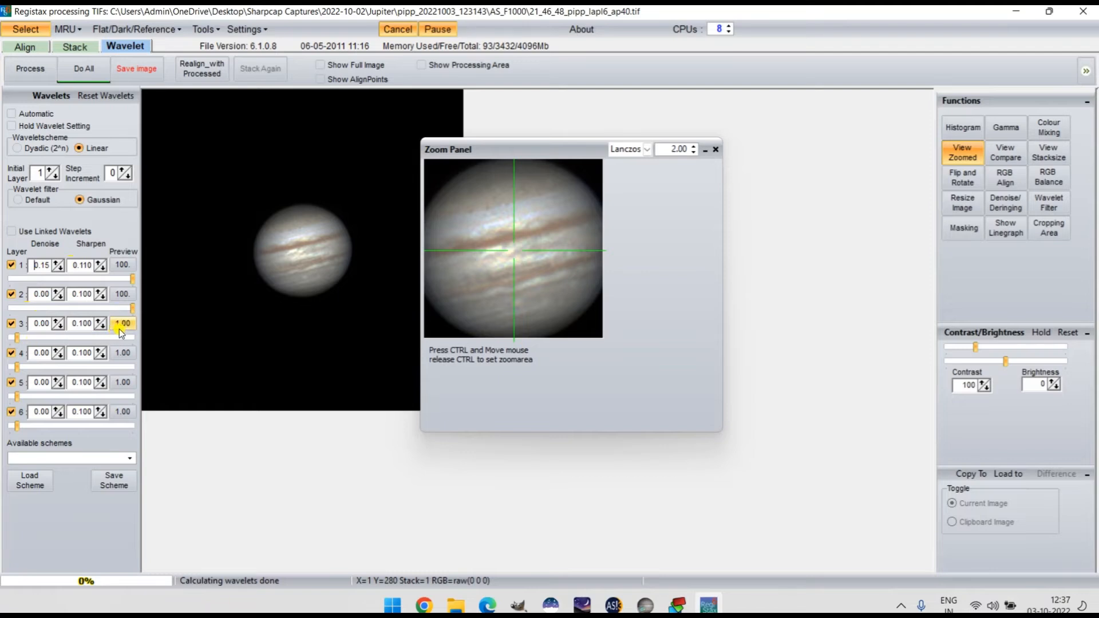
drag(17, 338, 41, 343)
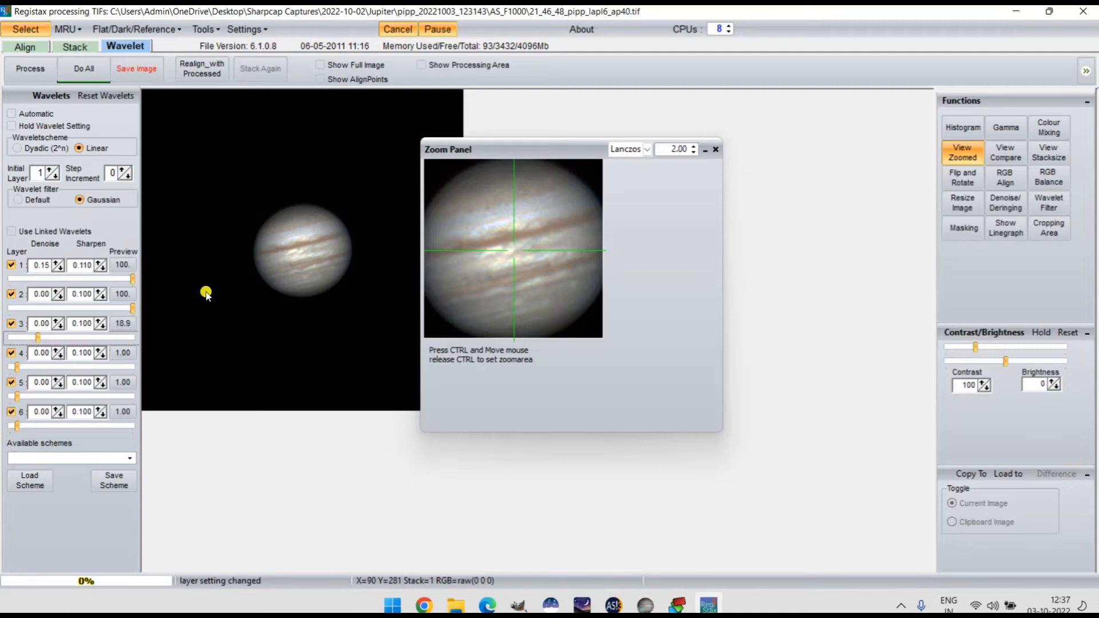
drag(39, 342, 139, 344)
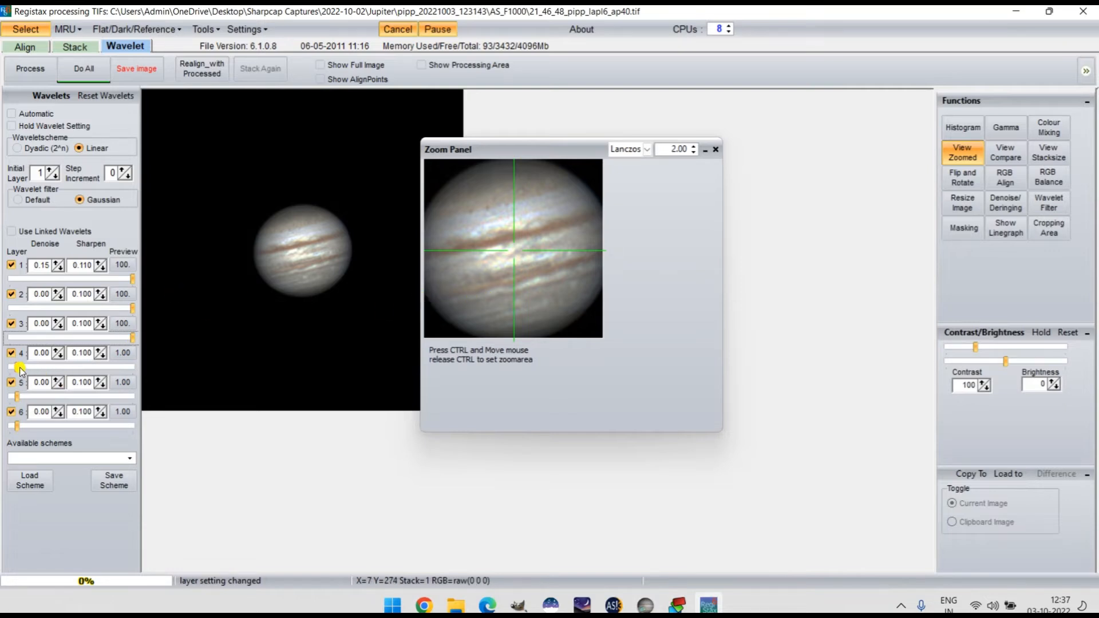
drag(20, 369, 99, 368)
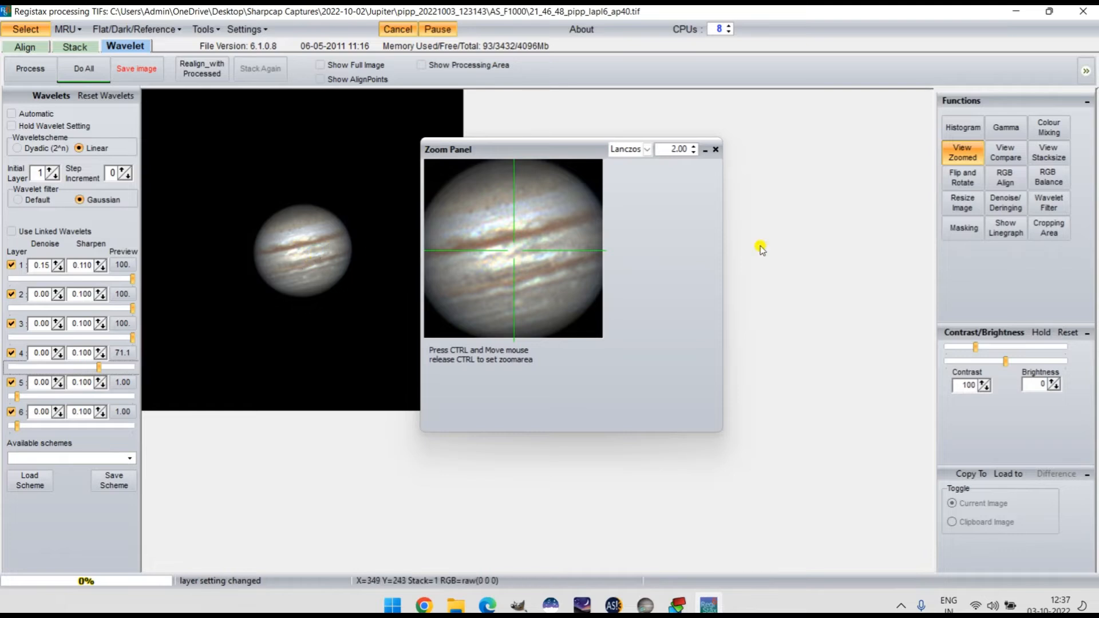
Step: Enable de-ringing for layer 1 with the dark side at 20 and the bright side at 35, and close the noise reduction settings
click(1000, 204)
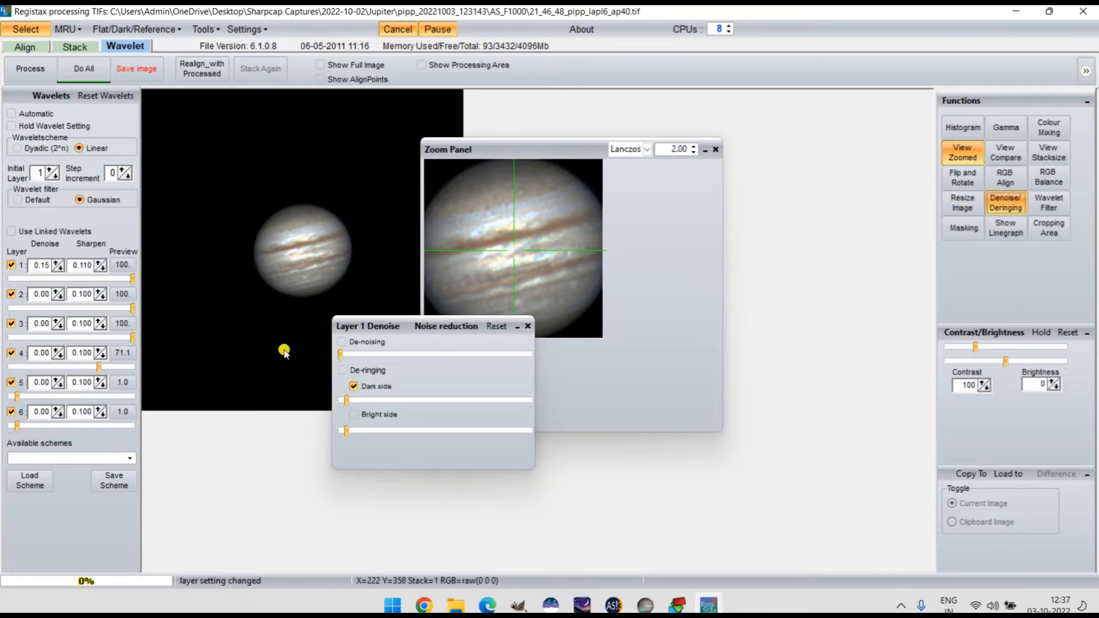
drag(374, 318, 511, 221)
click(486, 273)
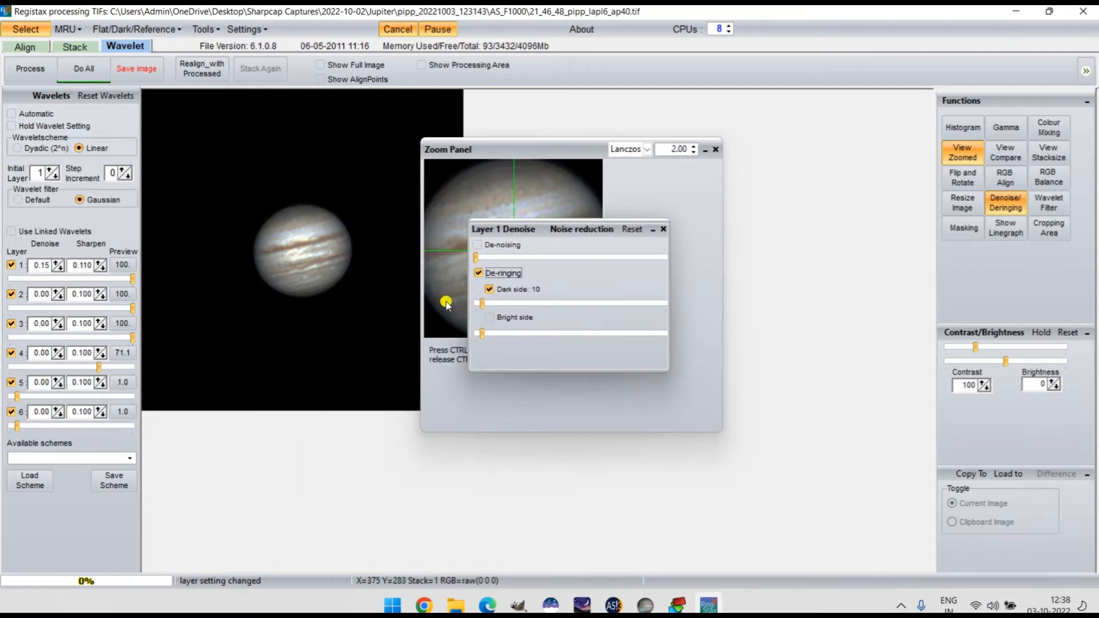
click(491, 318)
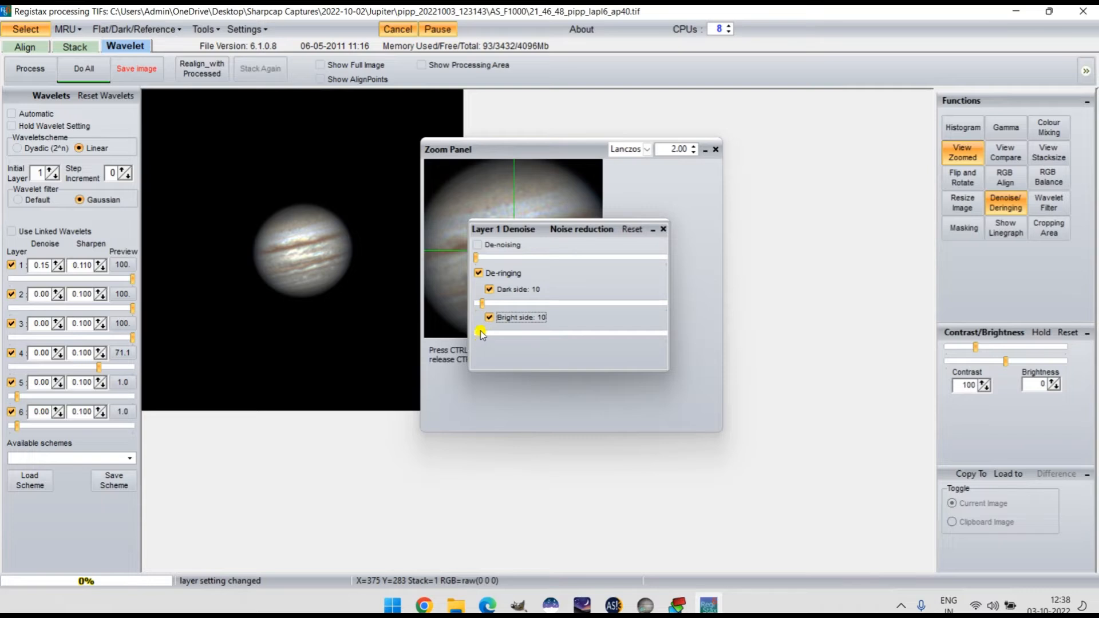
drag(502, 229, 683, 212)
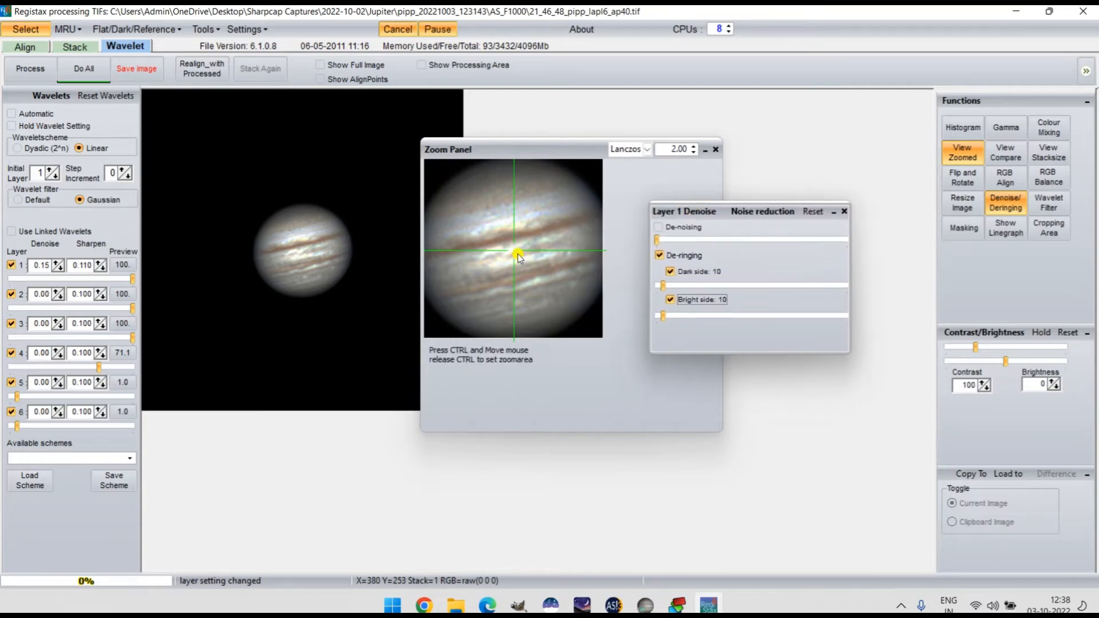
mouse_move(663, 319)
mouse_down()
mouse_move(683, 319)
mouse_move(663, 316)
mouse_move(669, 285)
mouse_move(679, 319)
mouse_up()
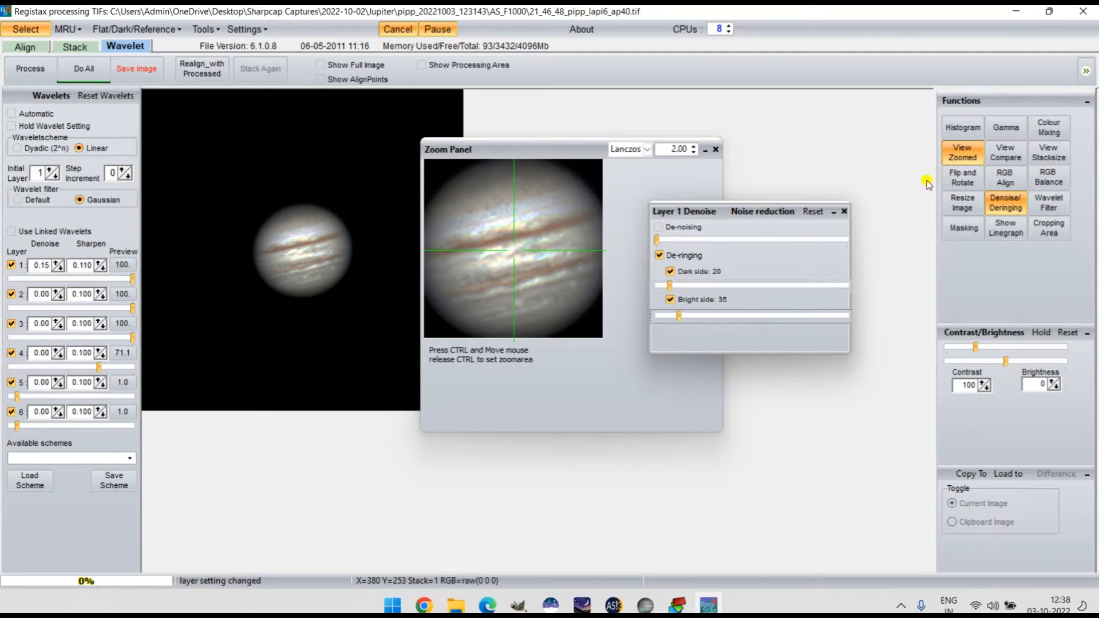
click(843, 212)
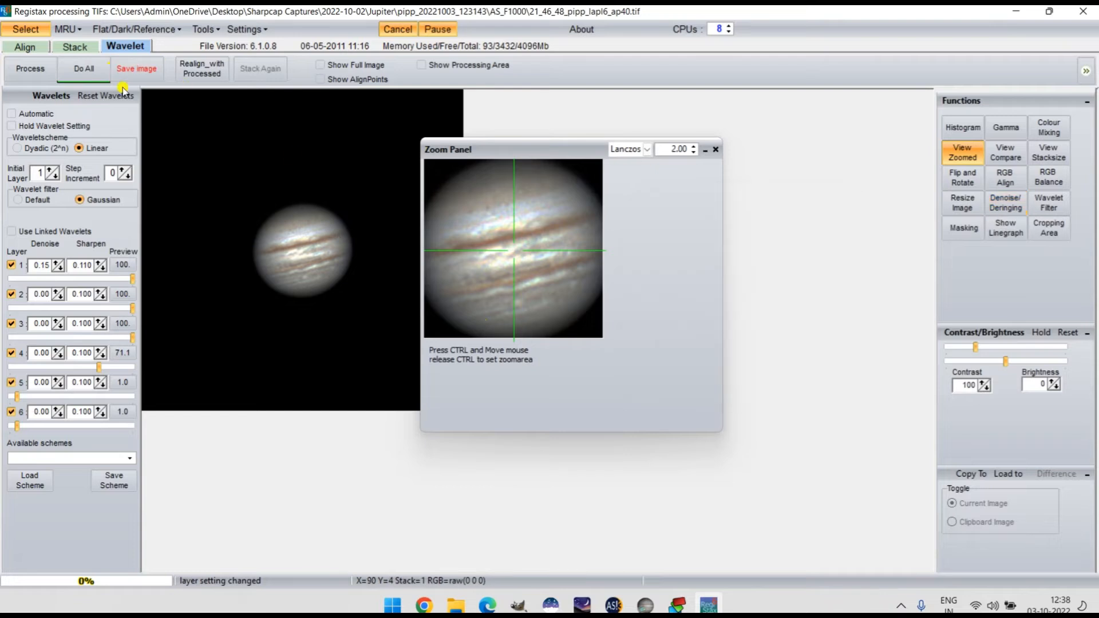
Step: Close the zoomed preview, apply the wavelets to the whole image, and save it as 16-bit PNG 21_46_48_pipp_lapl6_ap40 in AS_F1000
click(715, 150)
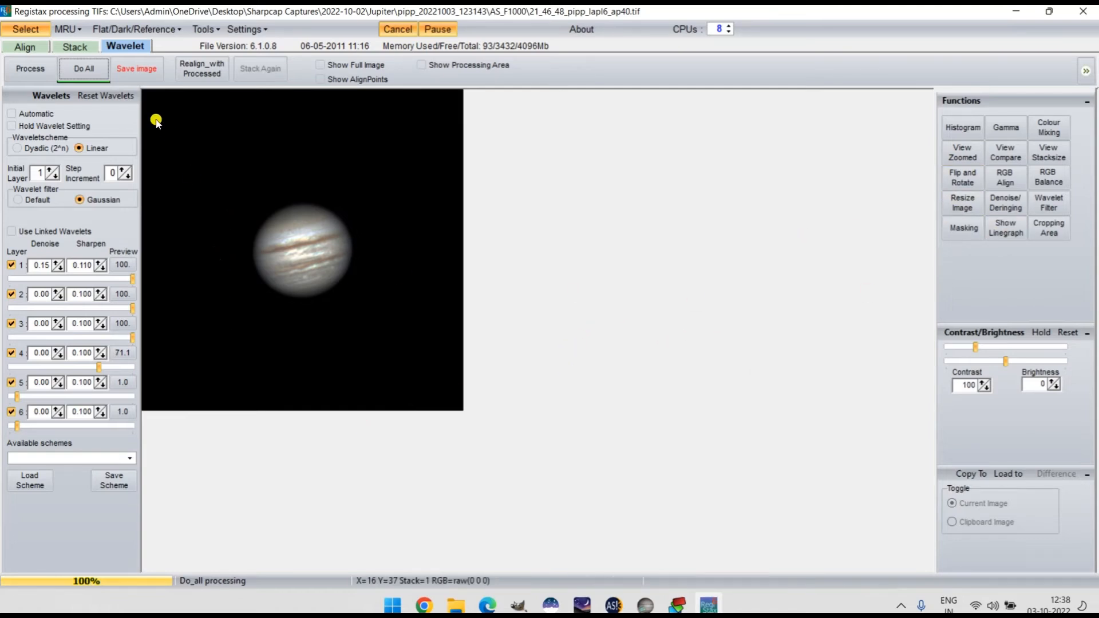
click(149, 67)
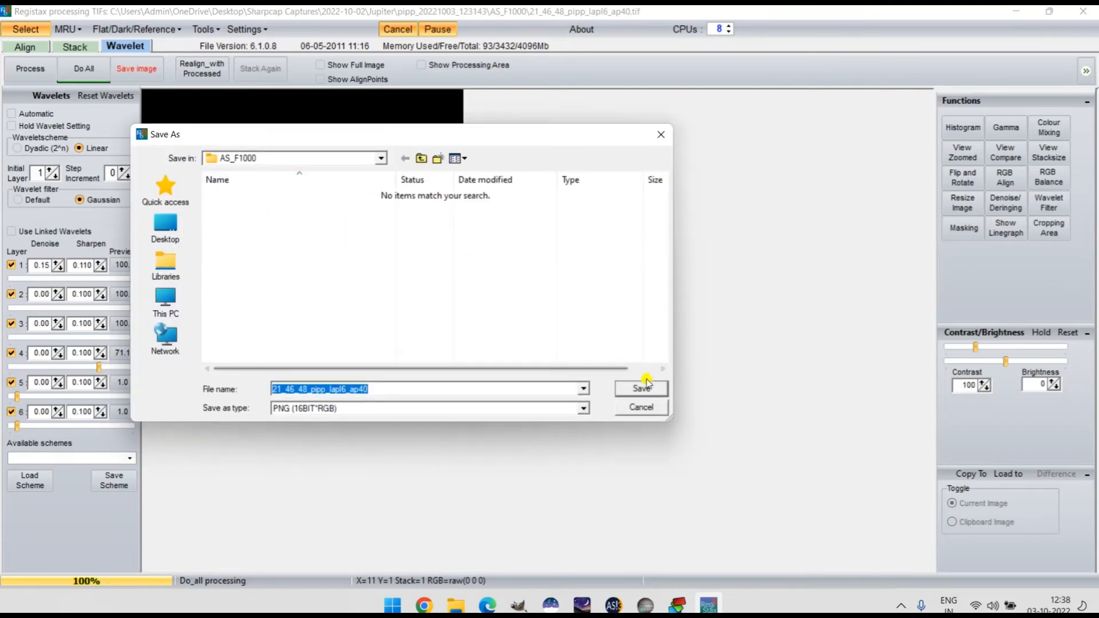
click(641, 389)
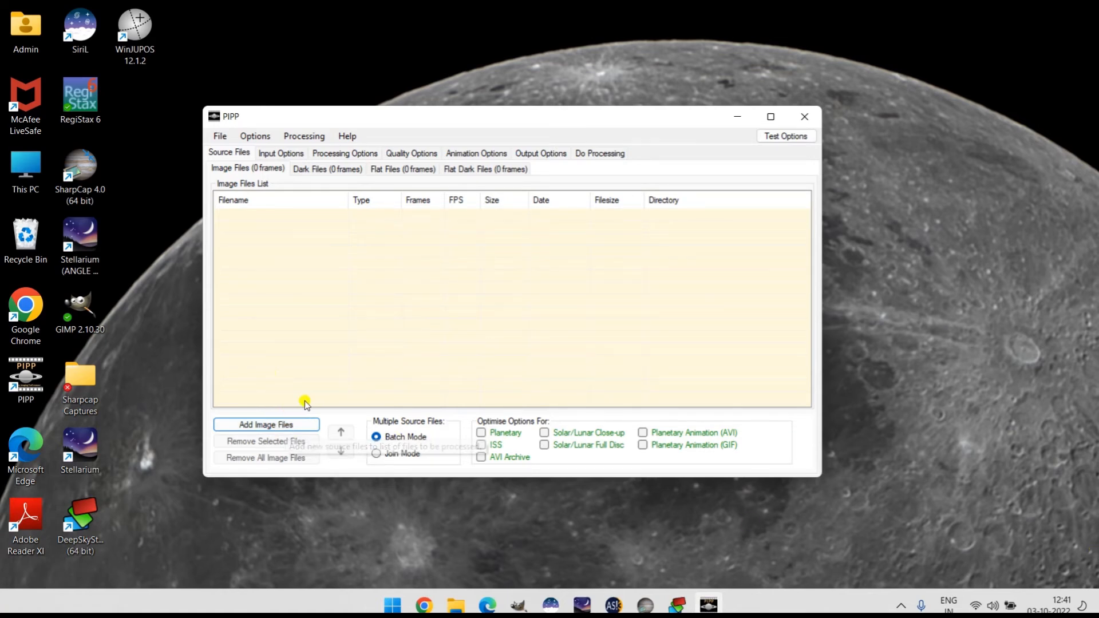
Step: Add 21_12_00_pipp_lapl5_ap40.png from the AS_F1700 folder as a source image and dismiss the join mode notice
click(268, 425)
double_click(415, 252)
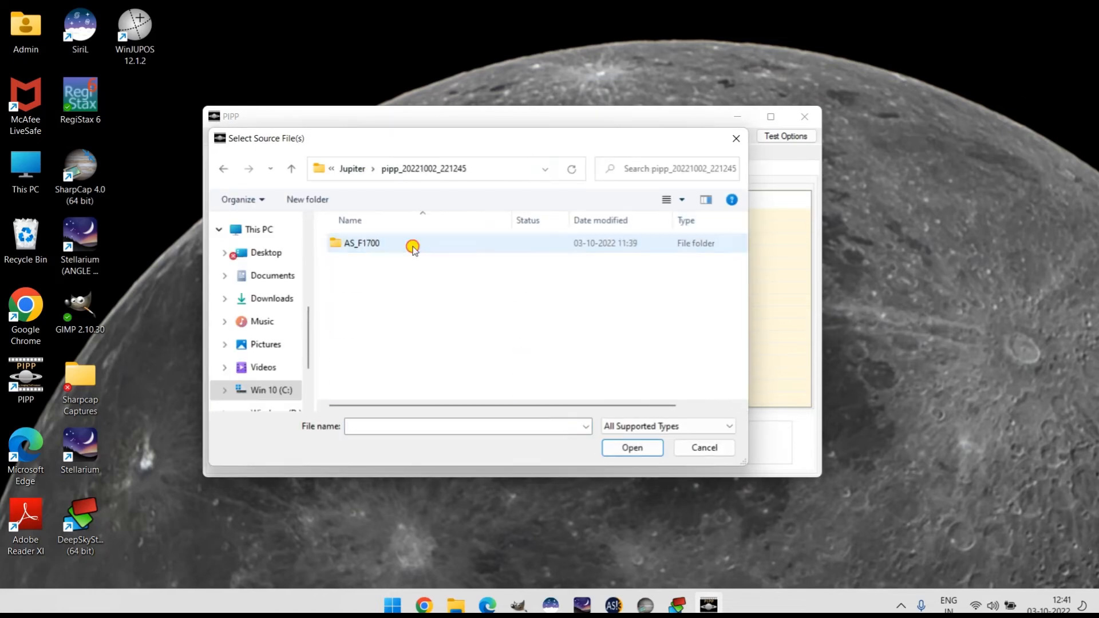
double_click(412, 247)
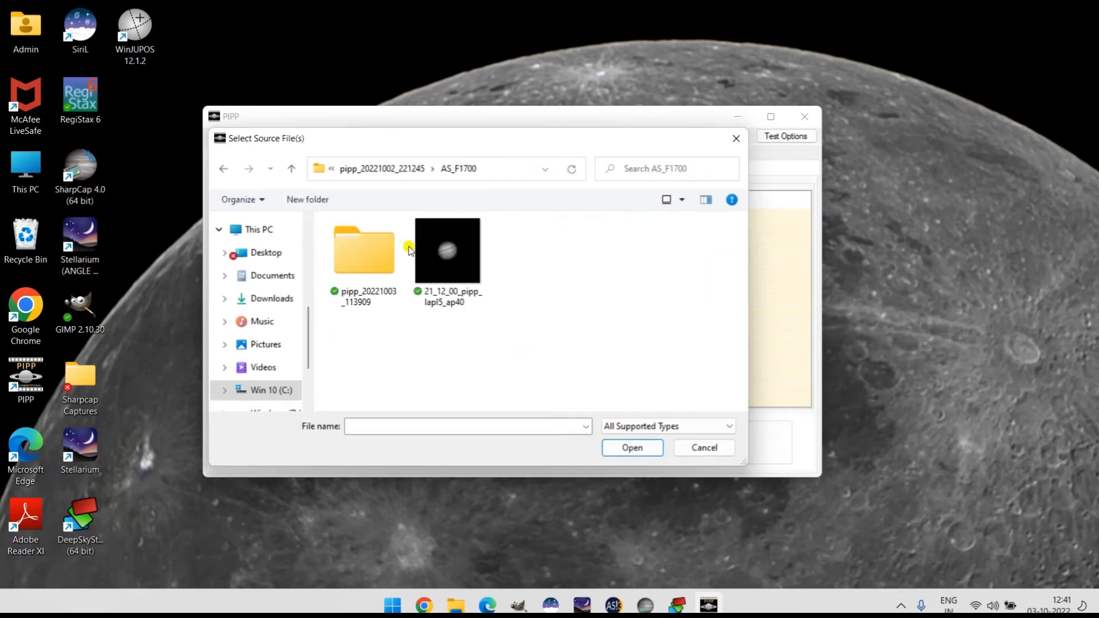
click(442, 257)
click(632, 448)
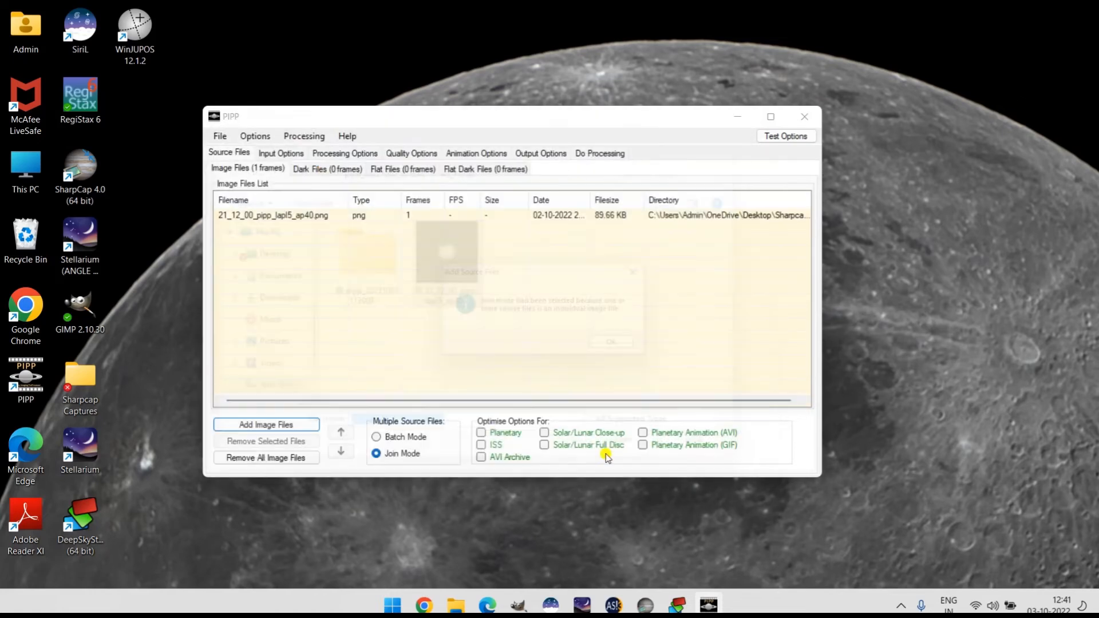
click(632, 352)
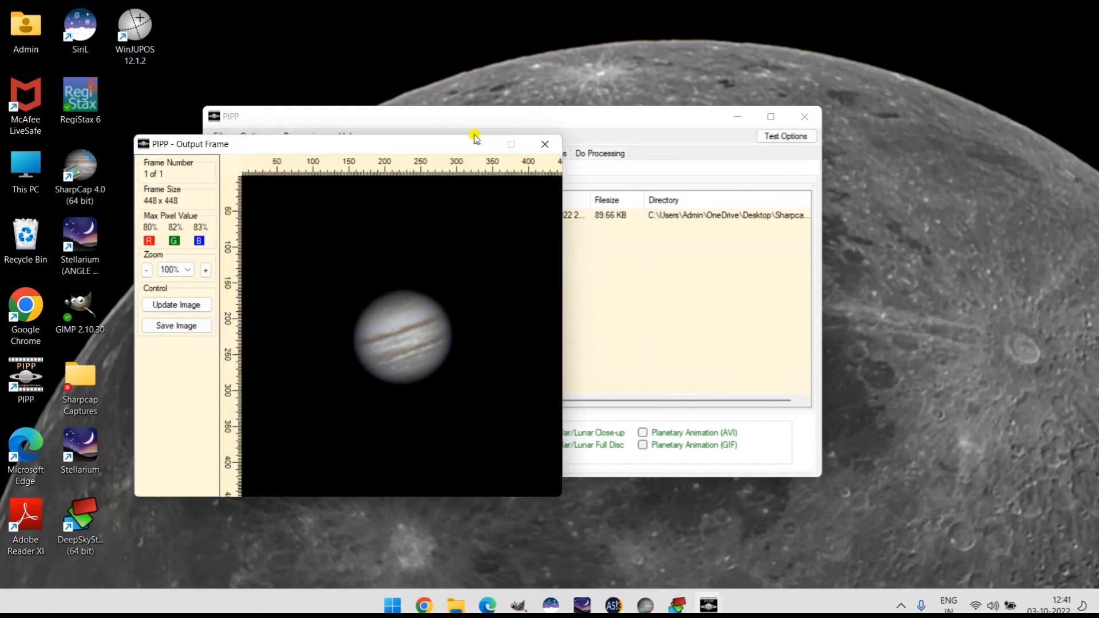
Step: Arrange the output frame preview beside the main window so the source file controls are accessible
drag(403, 150, 822, 100)
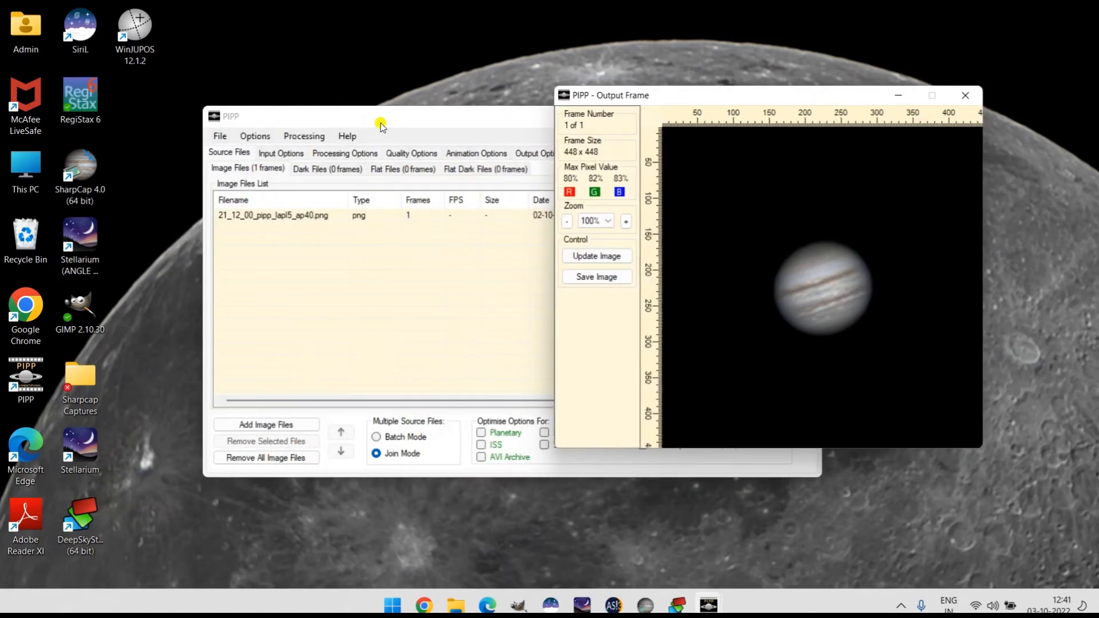
drag(378, 117, 319, 114)
drag(731, 93, 720, 88)
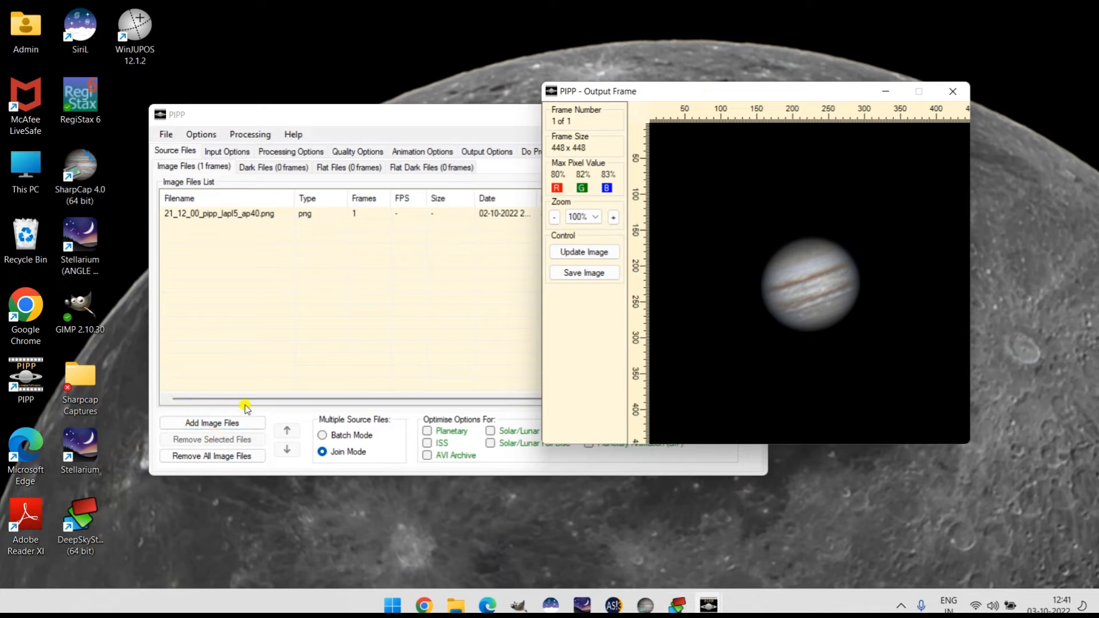
drag(645, 89, 674, 90)
Step: Add 21_17_13_pipp_lapl5_ap60.png from the AS_F1500 folder inside pipp_20221002_222332 to the source images
click(211, 425)
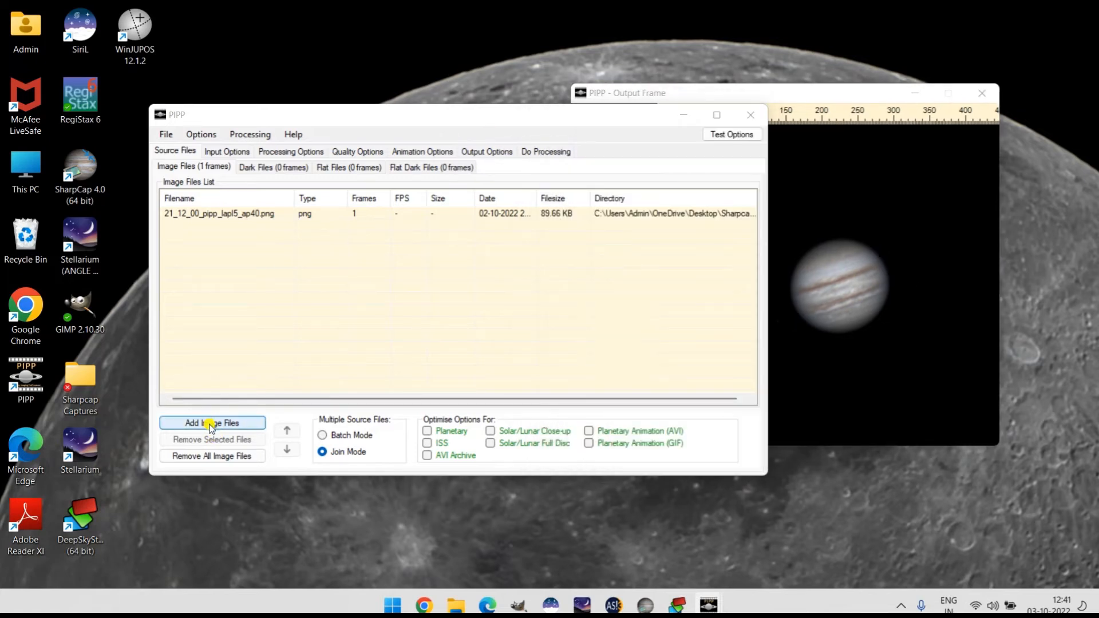
click(339, 168)
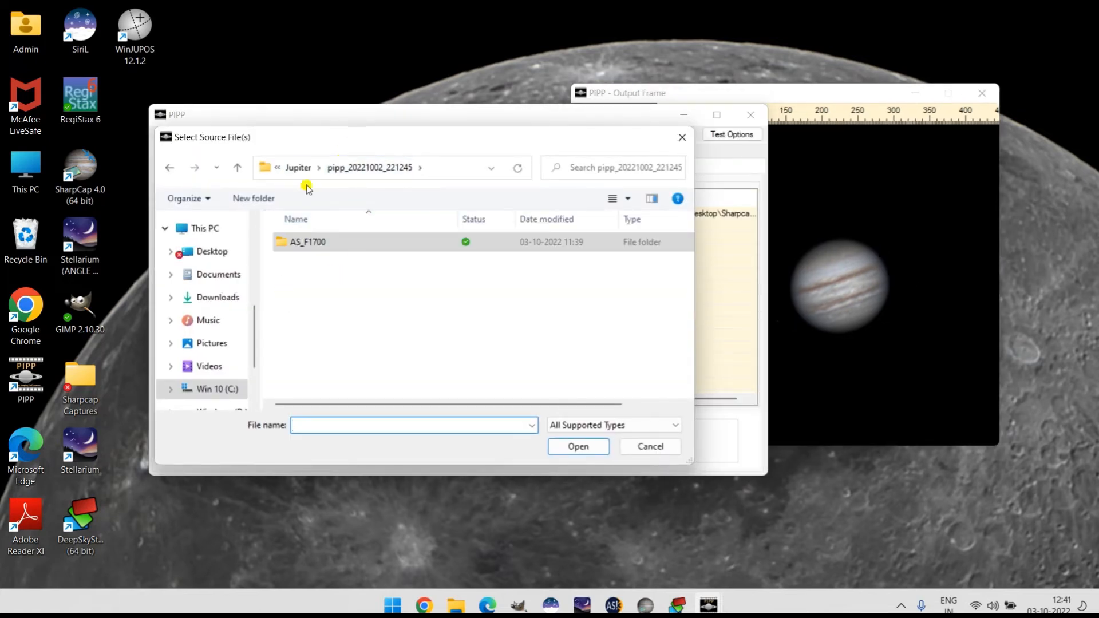
click(299, 167)
double_click(329, 265)
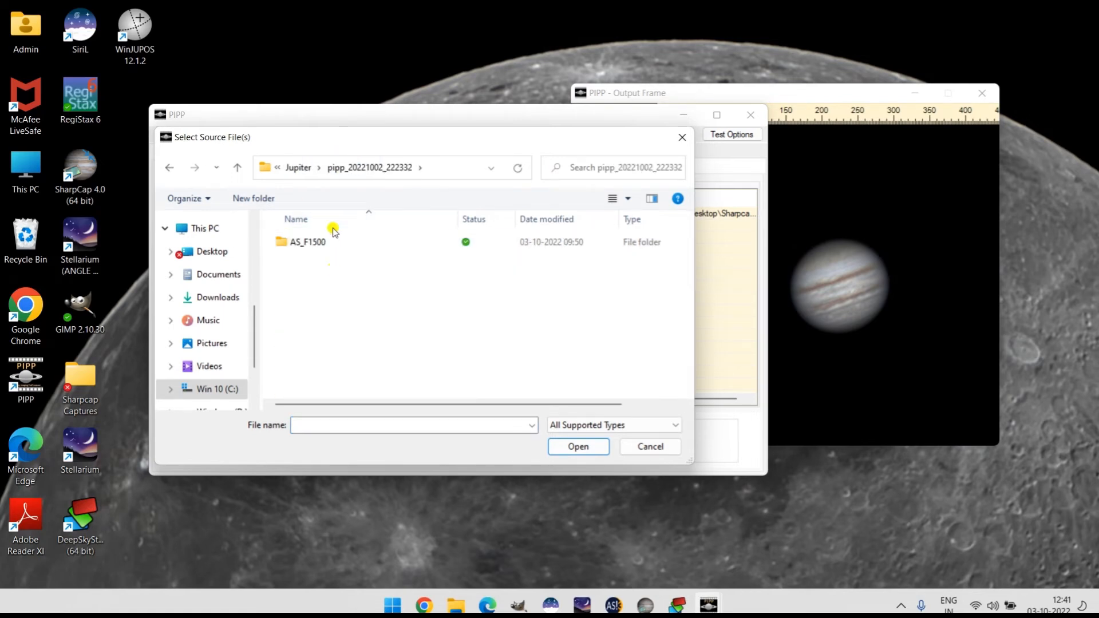
double_click(326, 243)
click(328, 247)
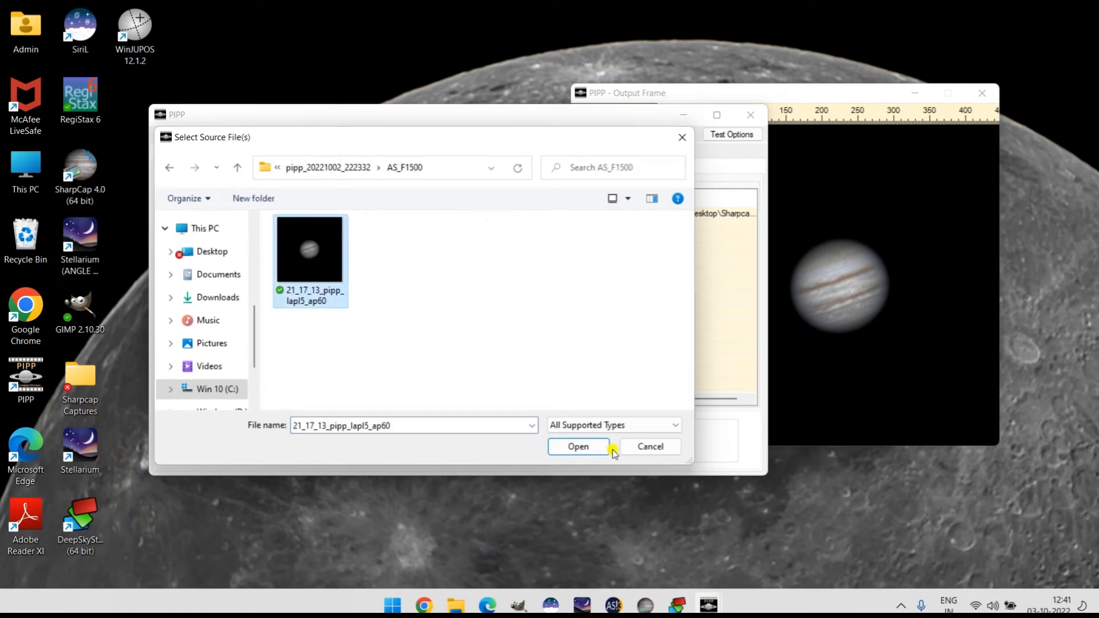
click(572, 446)
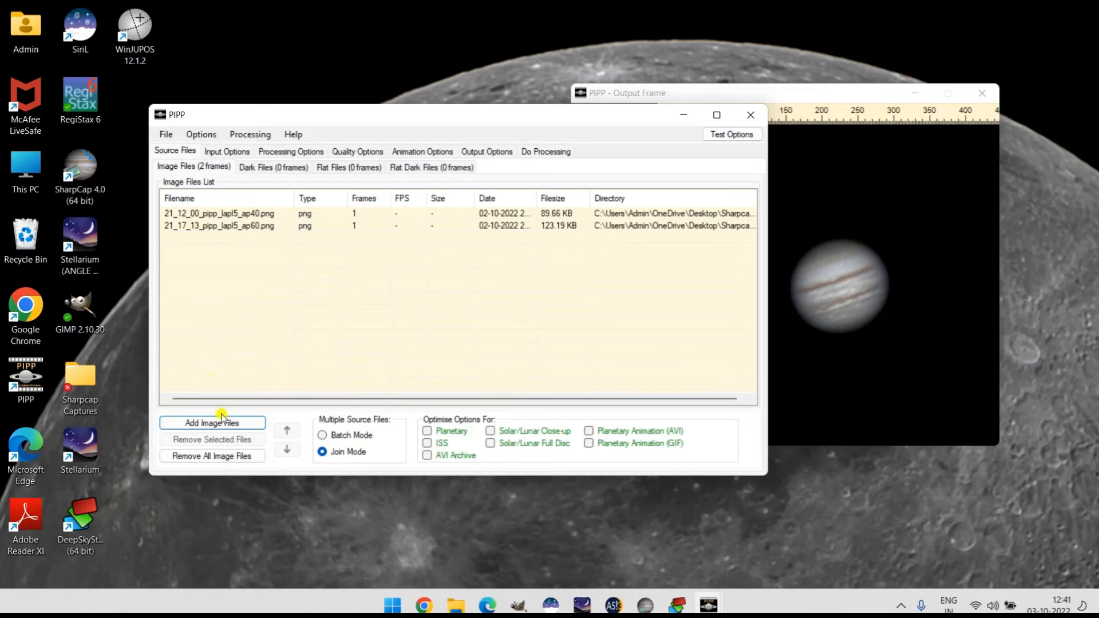
Step: Add the remaining stacked Jupiter PNGs, from 21_22_55_pipp_lapl5_ap59 through 21_46_48_pipp_lapl6_ap40, from their pipp folders
click(221, 419)
click(327, 167)
click(299, 167)
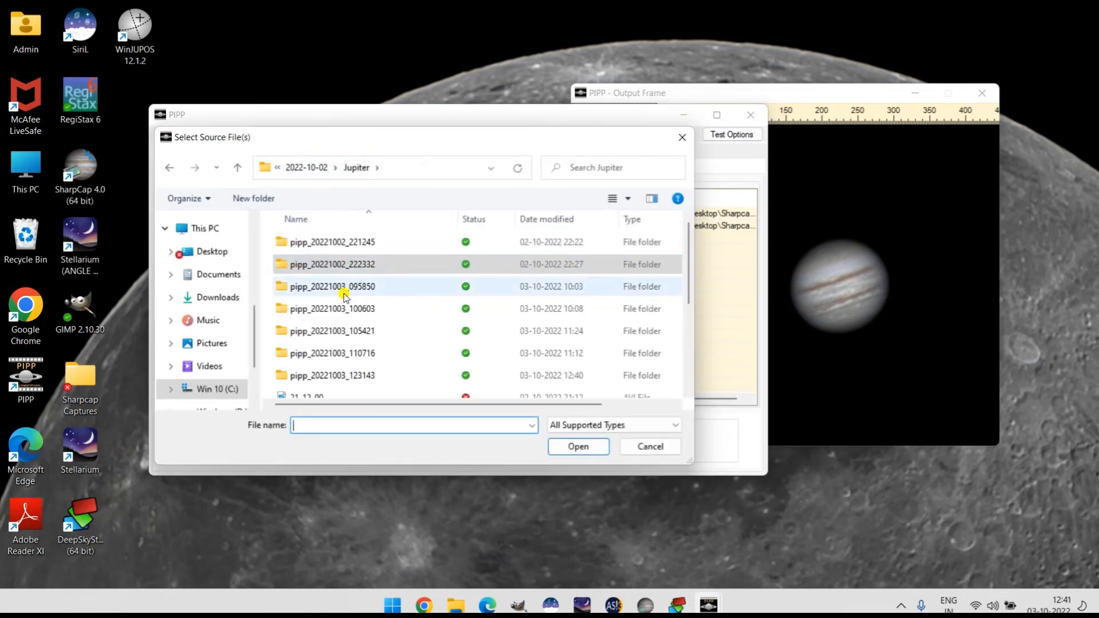
double_click(344, 294)
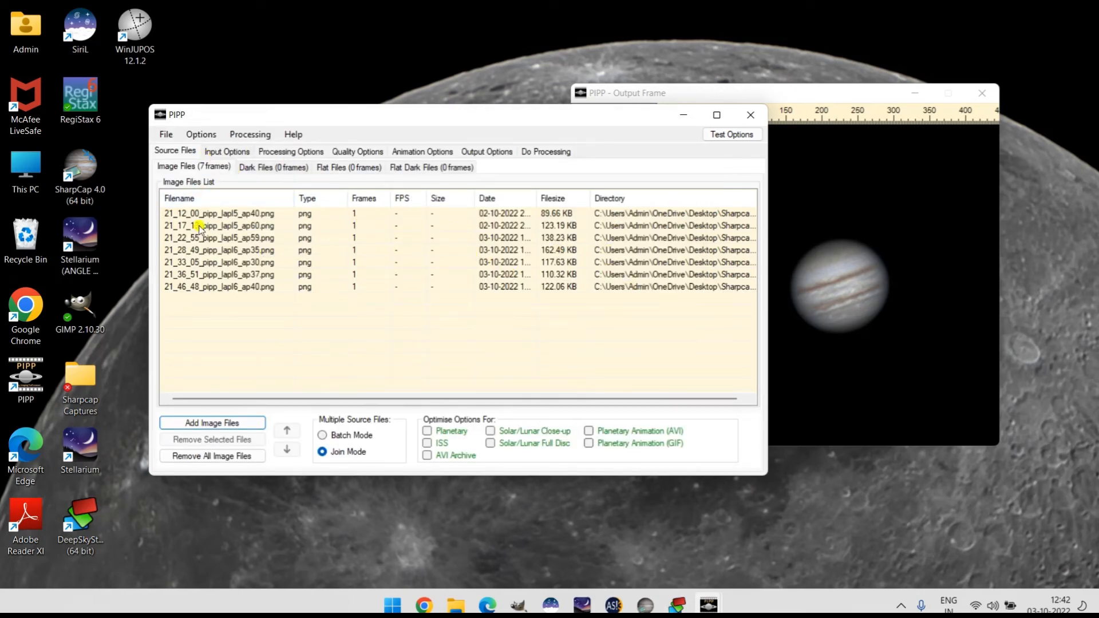
Step: Maximize the main window, optimise the options for Planetary Animation (AVI), and review the processing options
click(718, 115)
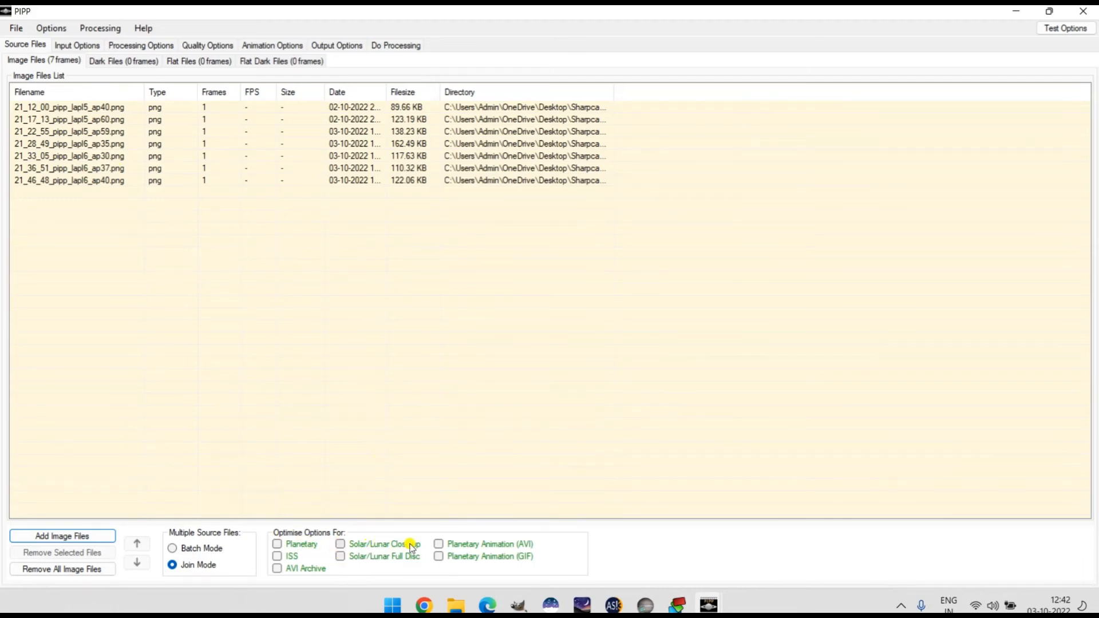
click(466, 548)
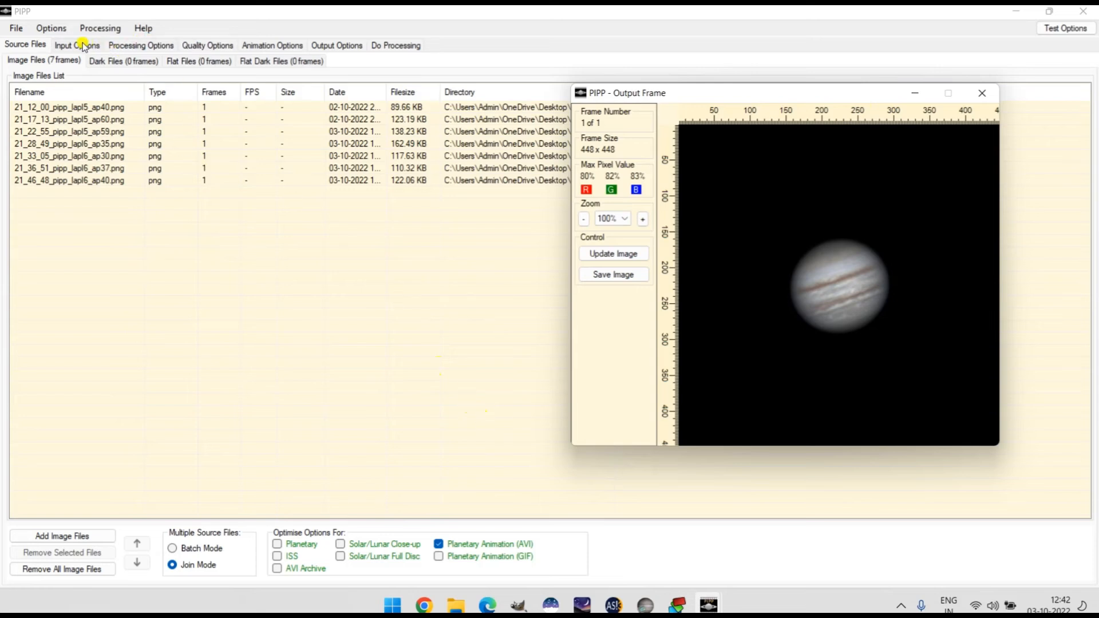
click(168, 46)
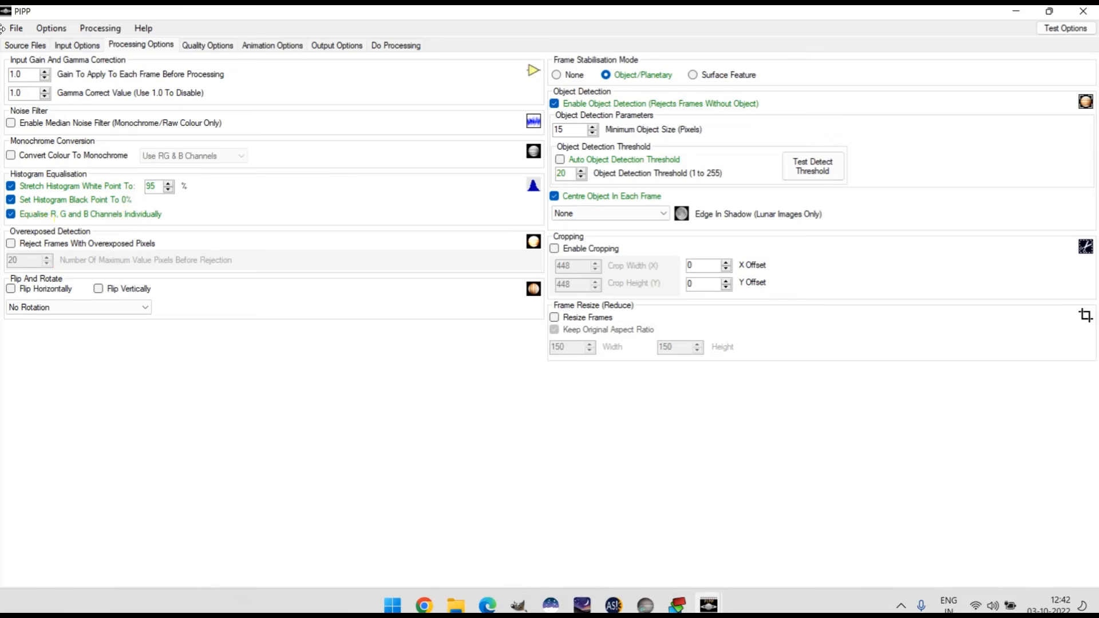
click(41, 48)
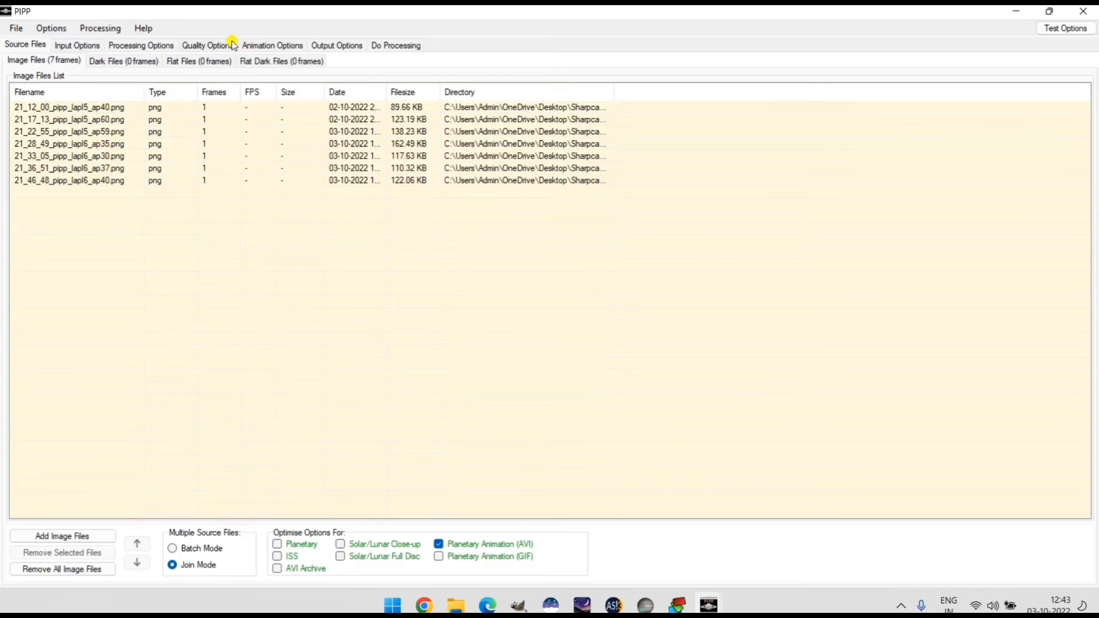
click(154, 44)
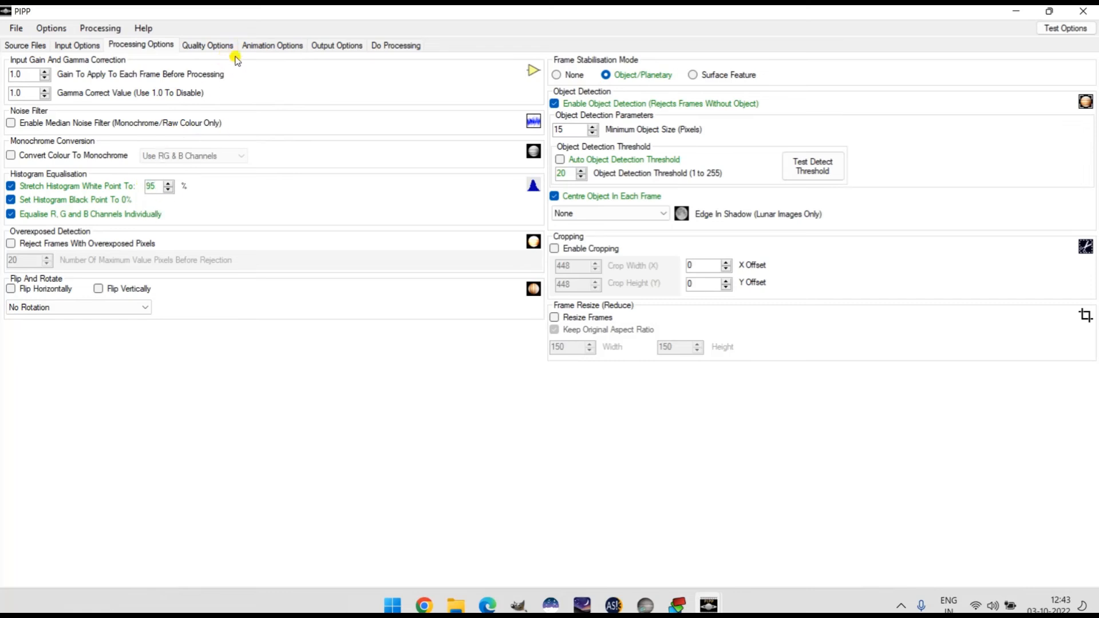
Step: Disable the final-frame pause in forward play, enable reverse play after forward play, and set complete sequence repeats to 6
click(277, 46)
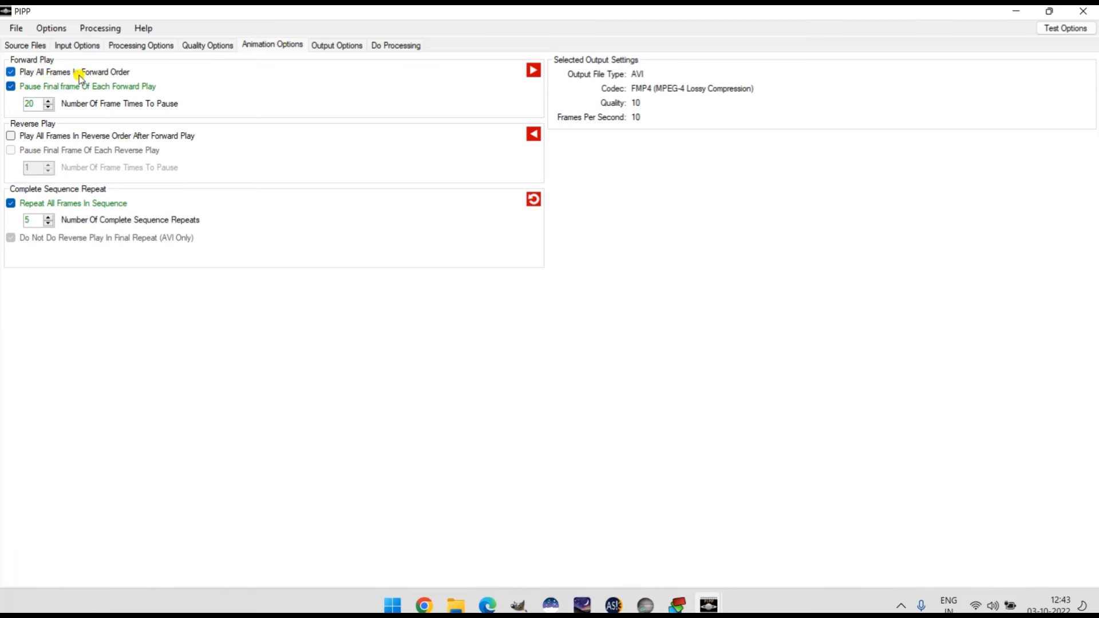
click(24, 87)
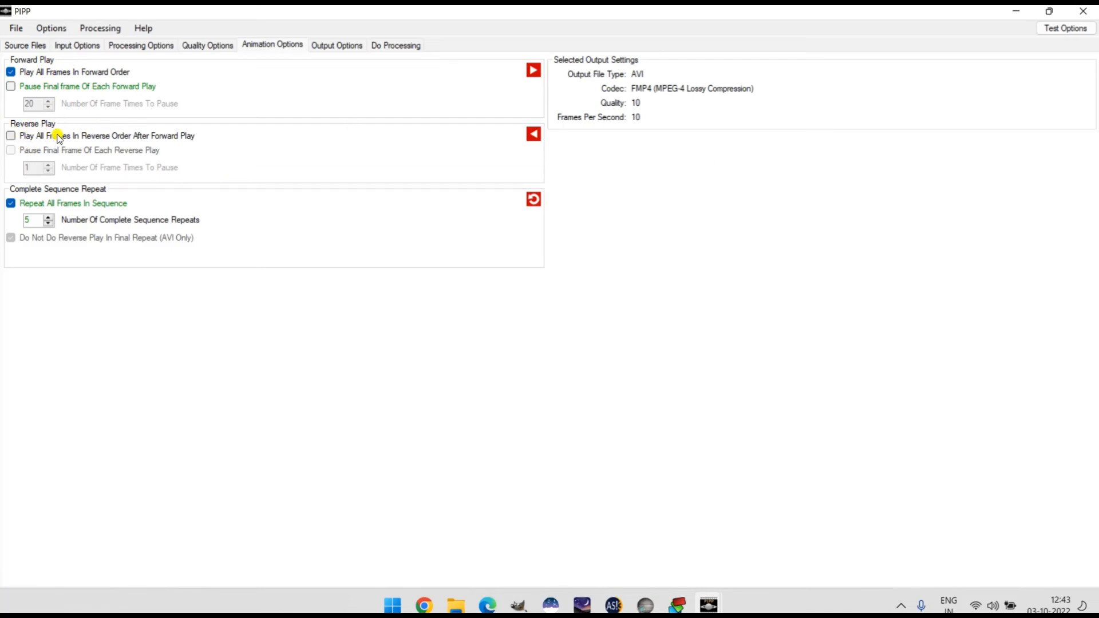
click(25, 140)
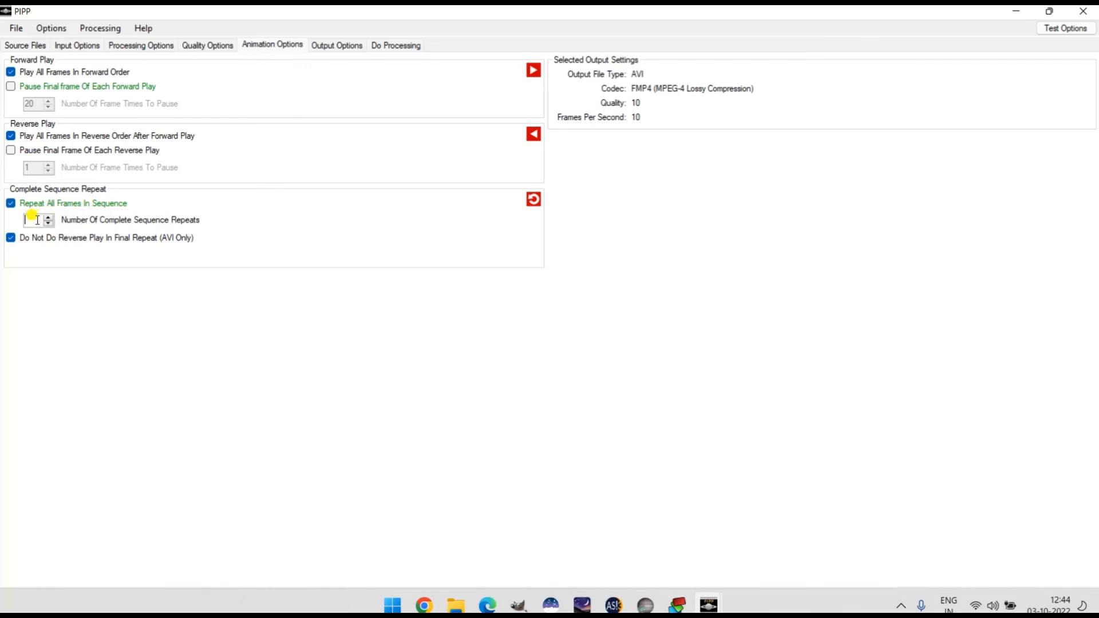
text(6)
Step: Set the output AVI codec to DIB (RAW Uncompressed) and the framerate to 3.50
click(336, 49)
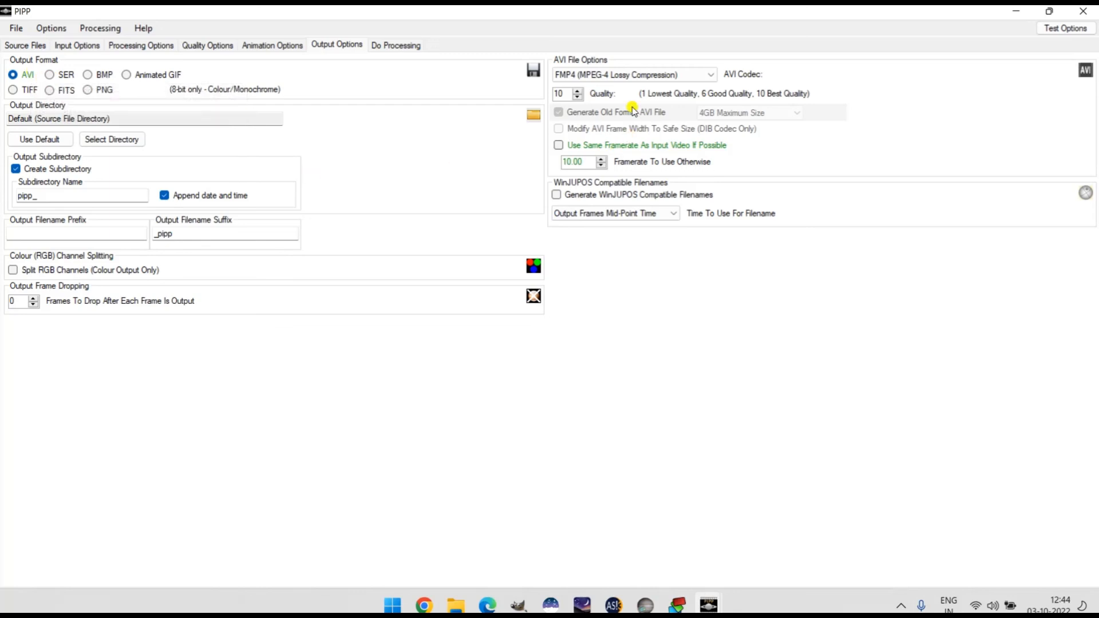
click(625, 77)
click(584, 88)
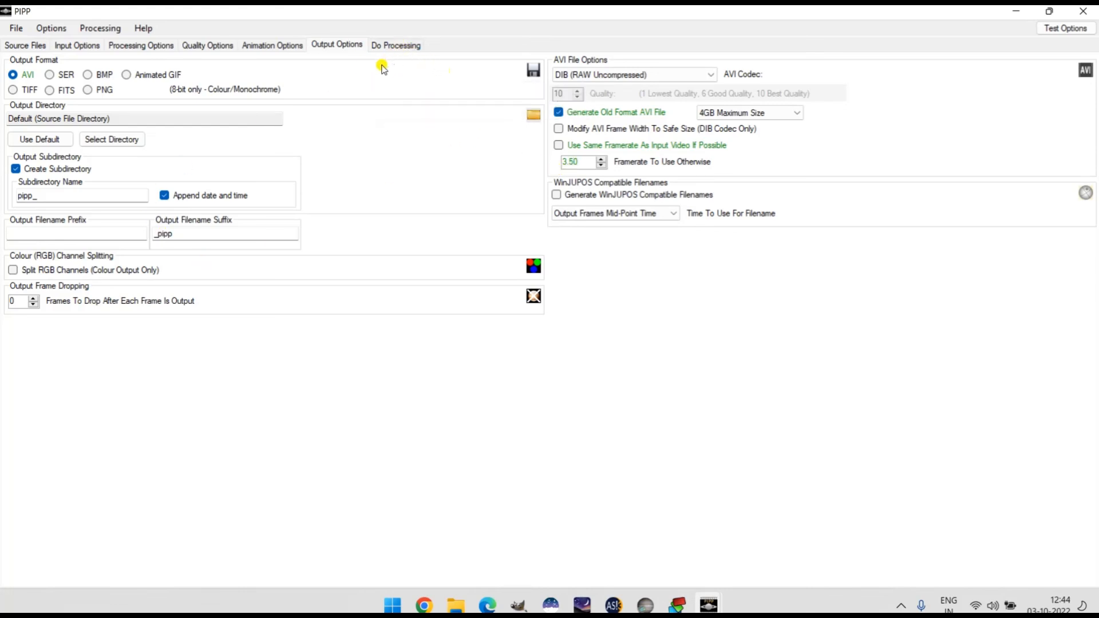
Step: Start processing the source images into the AVI animation
click(397, 45)
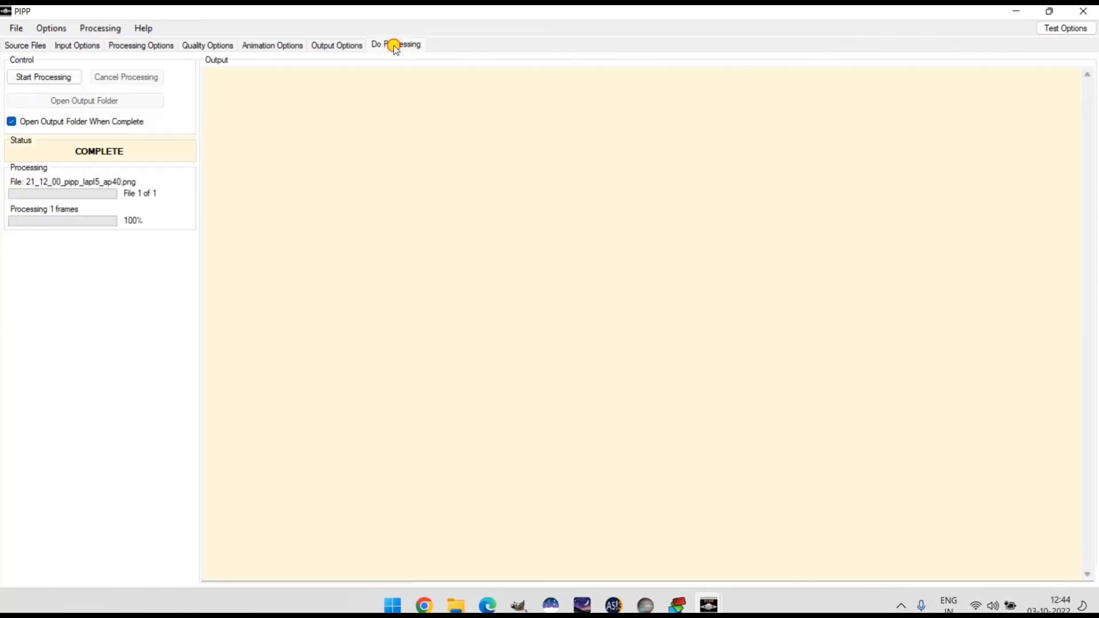
click(59, 77)
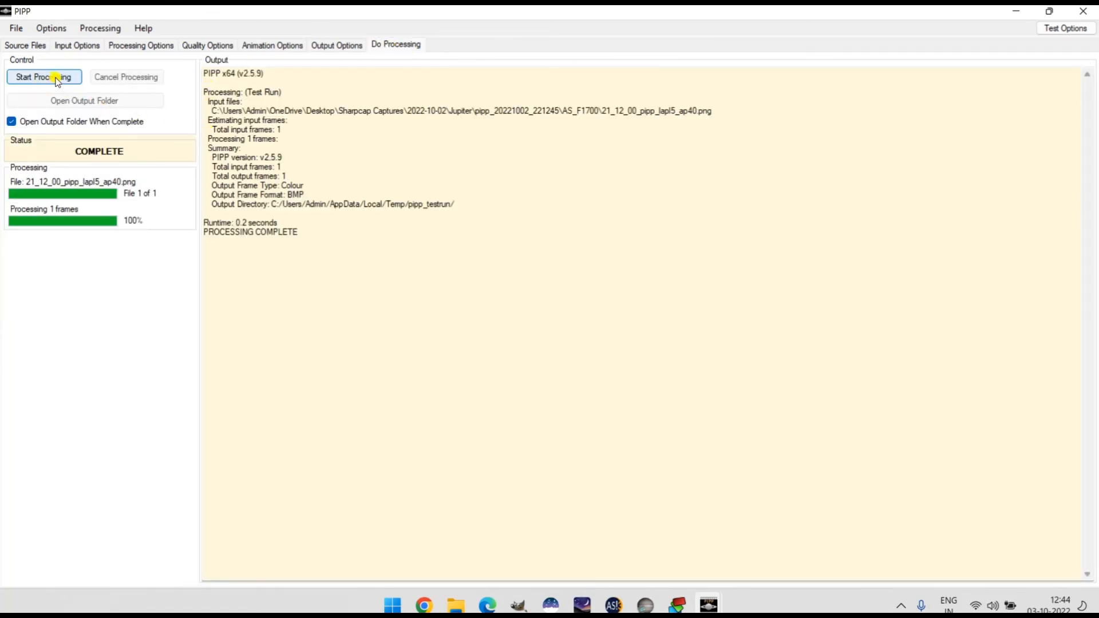